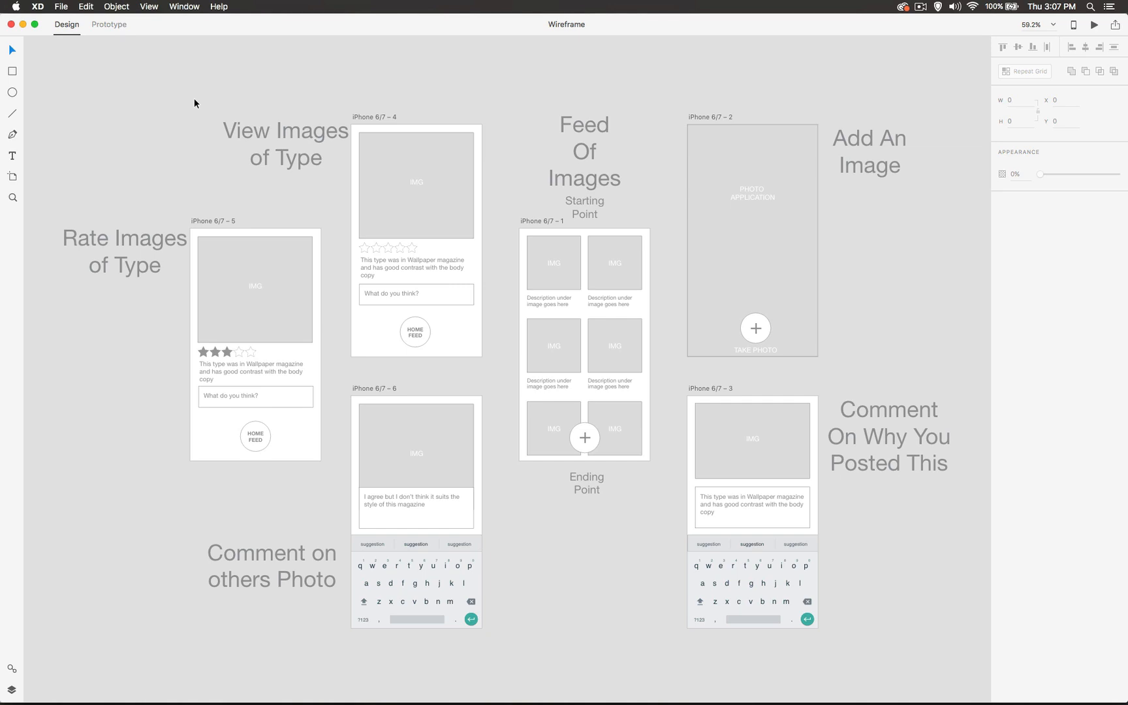
Step: In the Wireframe-start document, move the Feed Of Images and Starting Point labels above the iPhone 6/7 – 1 artboard and the Ending Point label below it
click(184, 6)
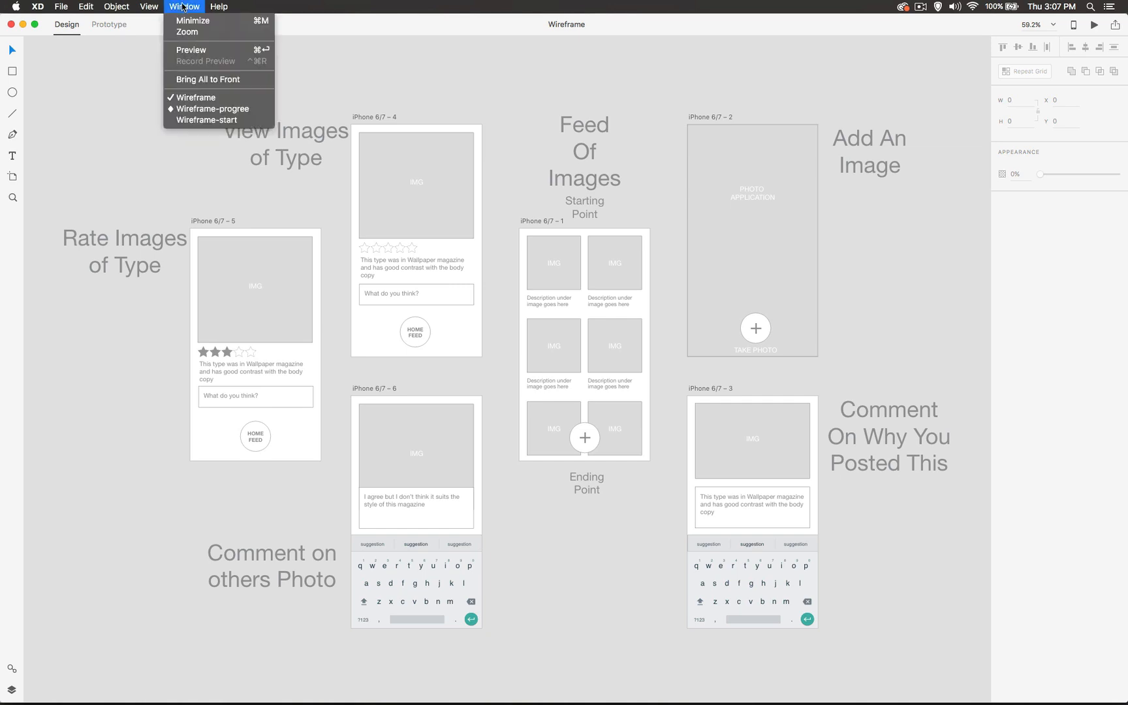
click(201, 120)
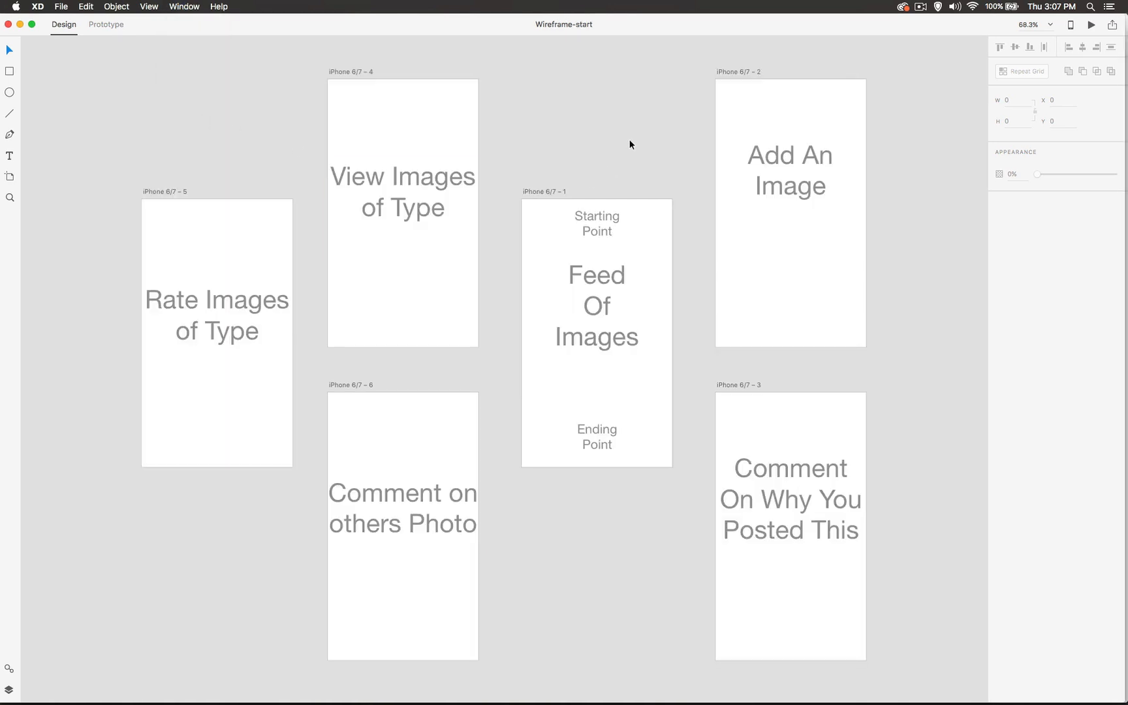
drag(595, 221, 591, 173)
drag(584, 277, 582, 77)
drag(602, 444, 599, 497)
click(660, 500)
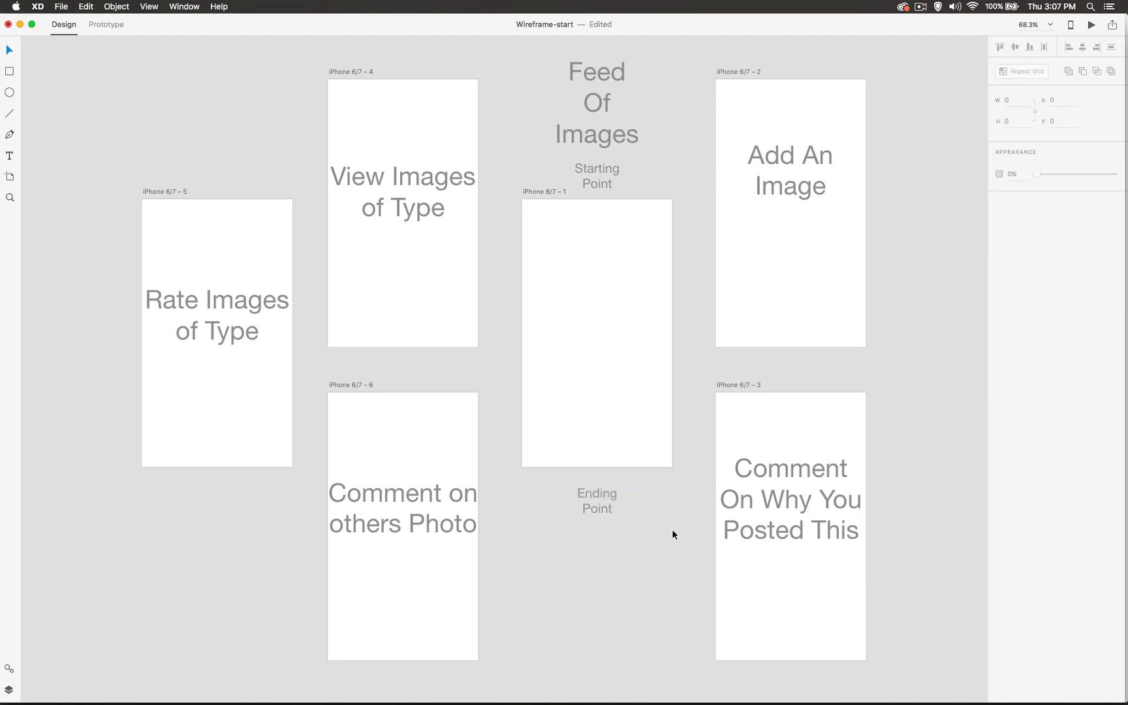
Step: Draw a square about 152 × 152 in the upper-left corner of the iPhone 6/7 – 1 artboard and fill it light grey
key(r)
mouse_move(529, 209)
mouse_down()
mouse_move(564, 259)
mouse_move(601, 274)
mouse_move(591, 269)
mouse_up()
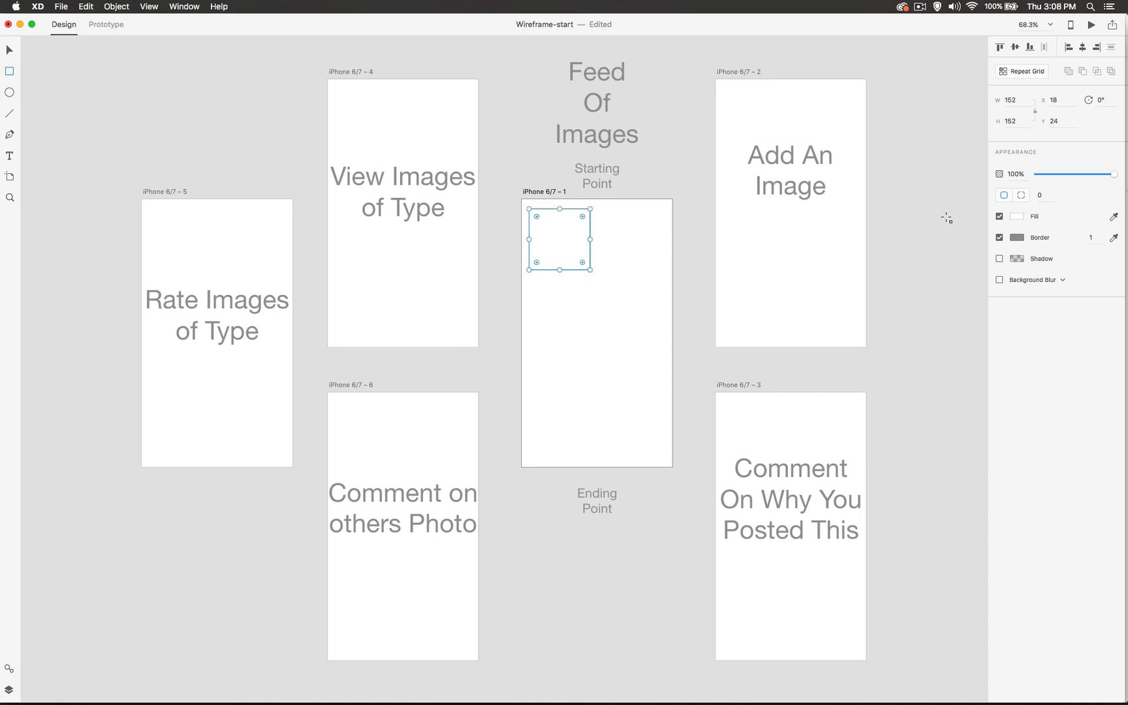
click(1016, 216)
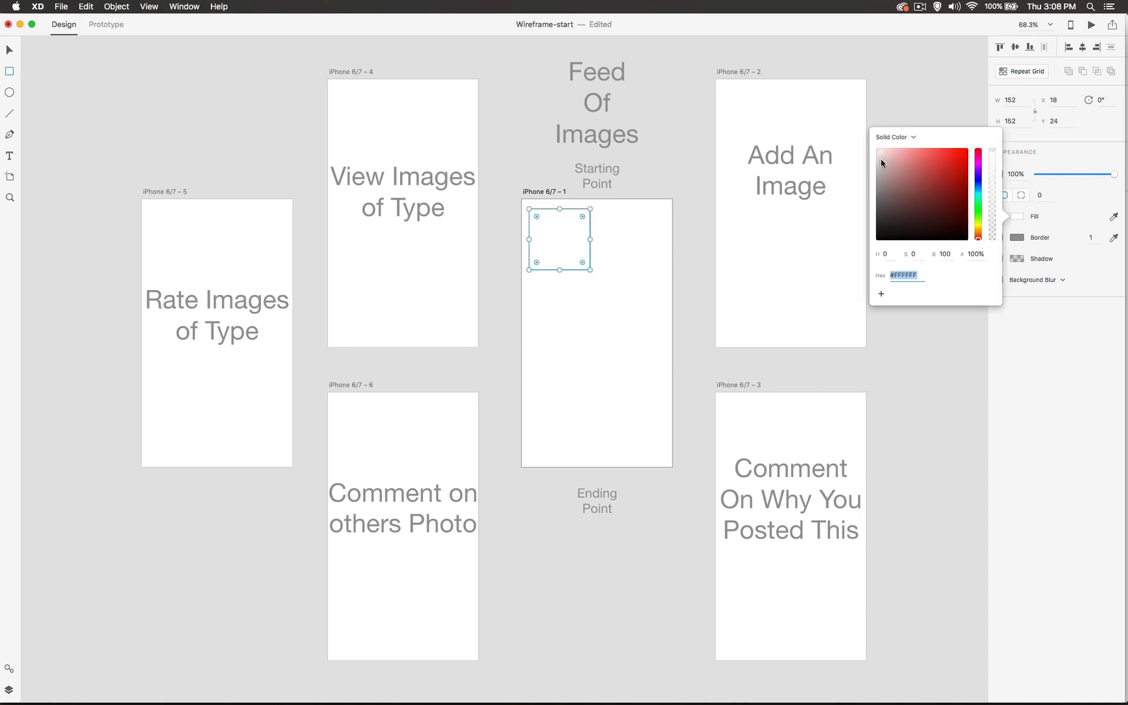
mouse_move(878, 167)
mouse_down()
mouse_move(878, 180)
mouse_move(874, 167)
mouse_up()
click(535, 145)
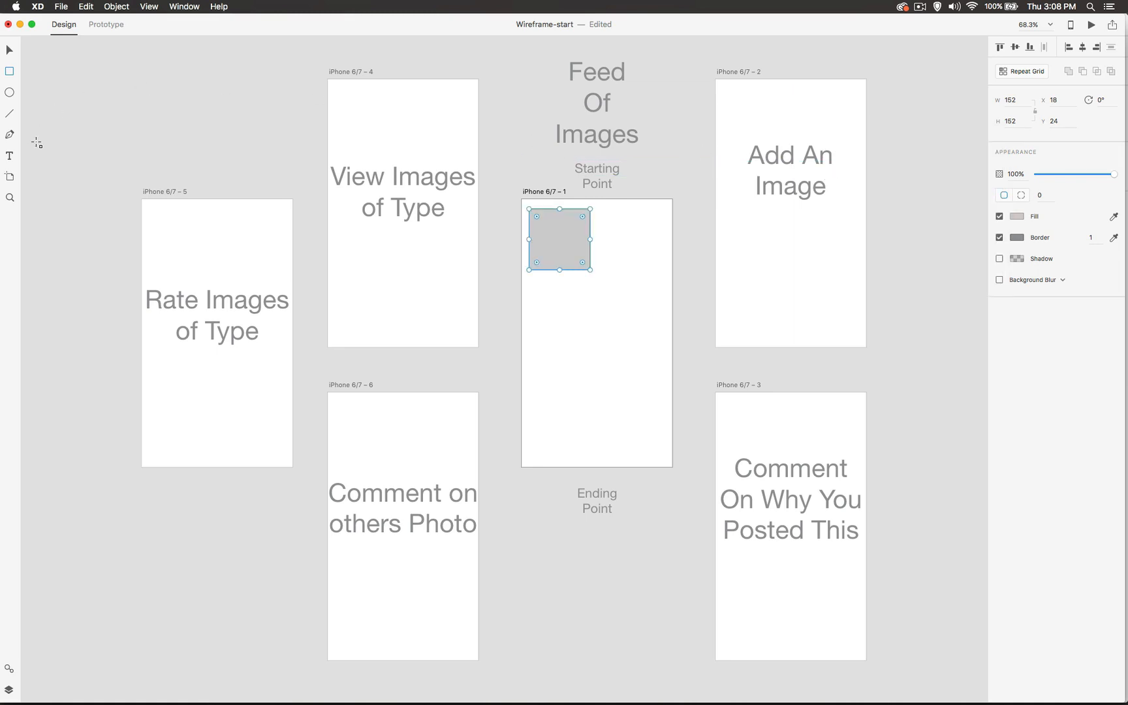
Step: Add an "IMG" text label, colour it white (#FFFFFF) and centre it on the grey square
click(10, 156)
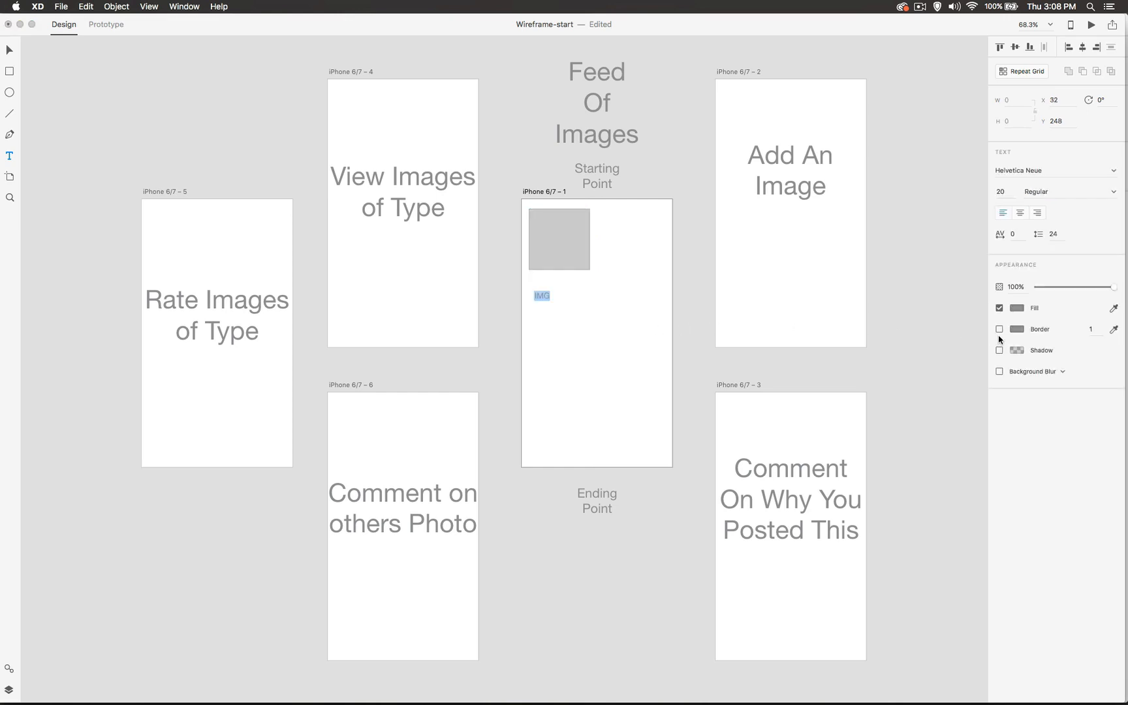
click(1017, 308)
drag(887, 266, 868, 226)
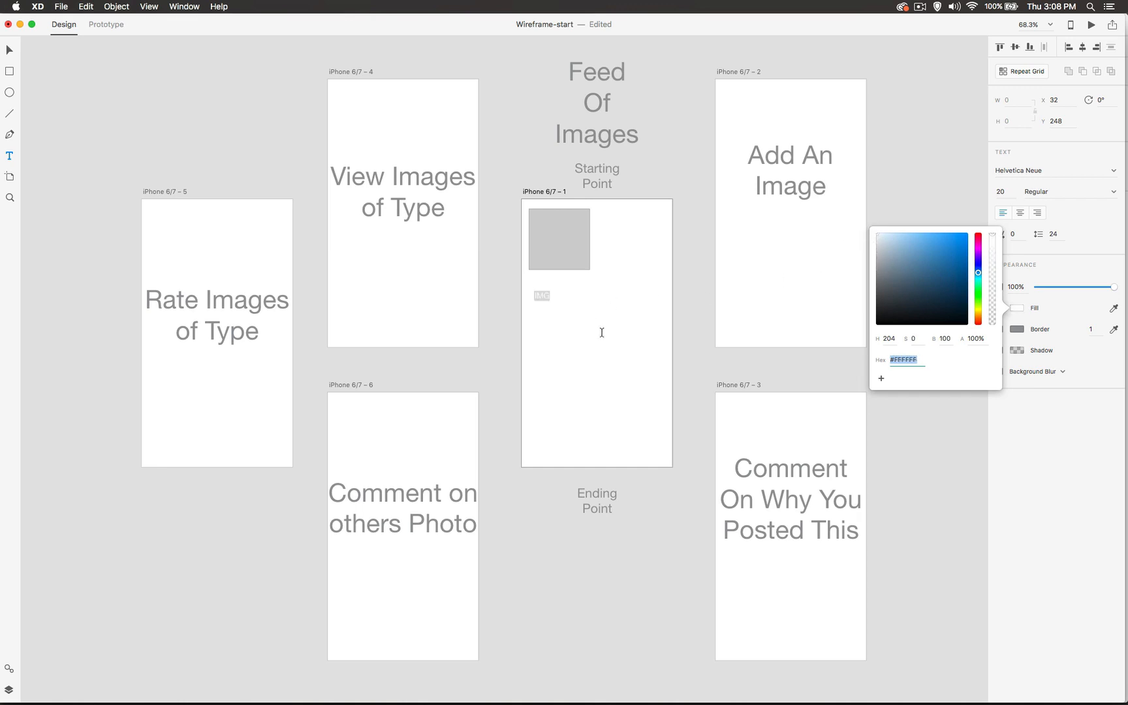
key(Escape)
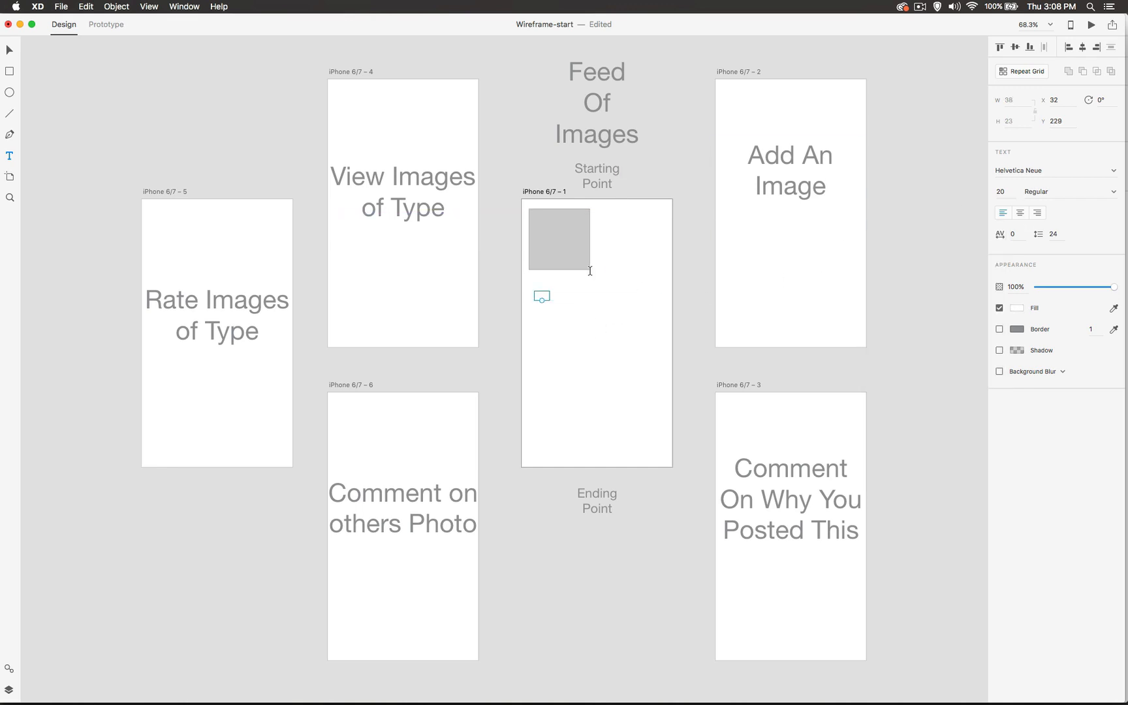
click(10, 50)
drag(541, 292, 560, 242)
click(649, 261)
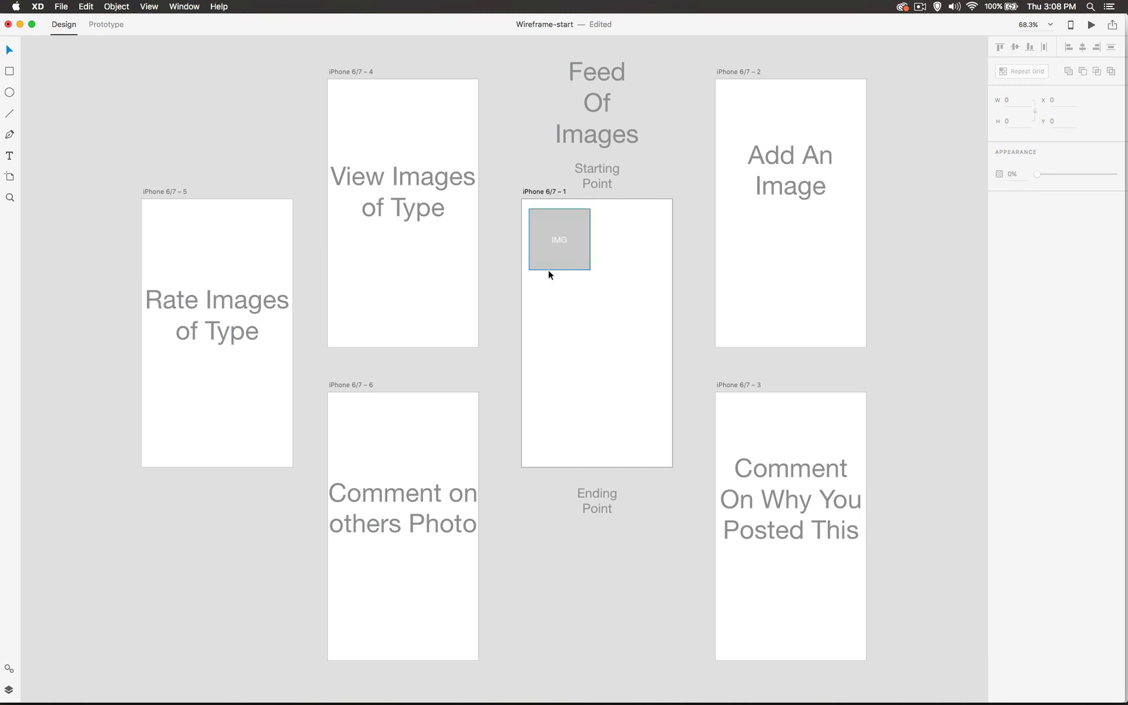
Step: Add a text box about 152 × 71 below the grey square reading "A description underneath the image of the typography"
key(t)
drag(529, 275, 591, 307)
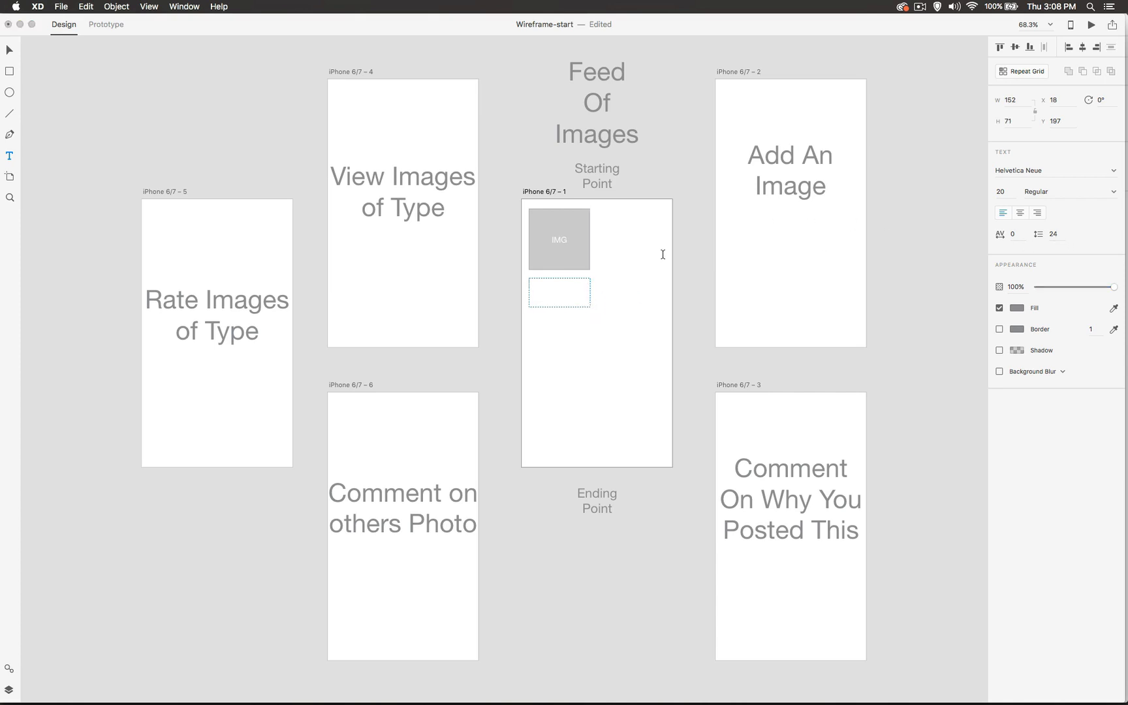
text(A description underneath the image of the t)
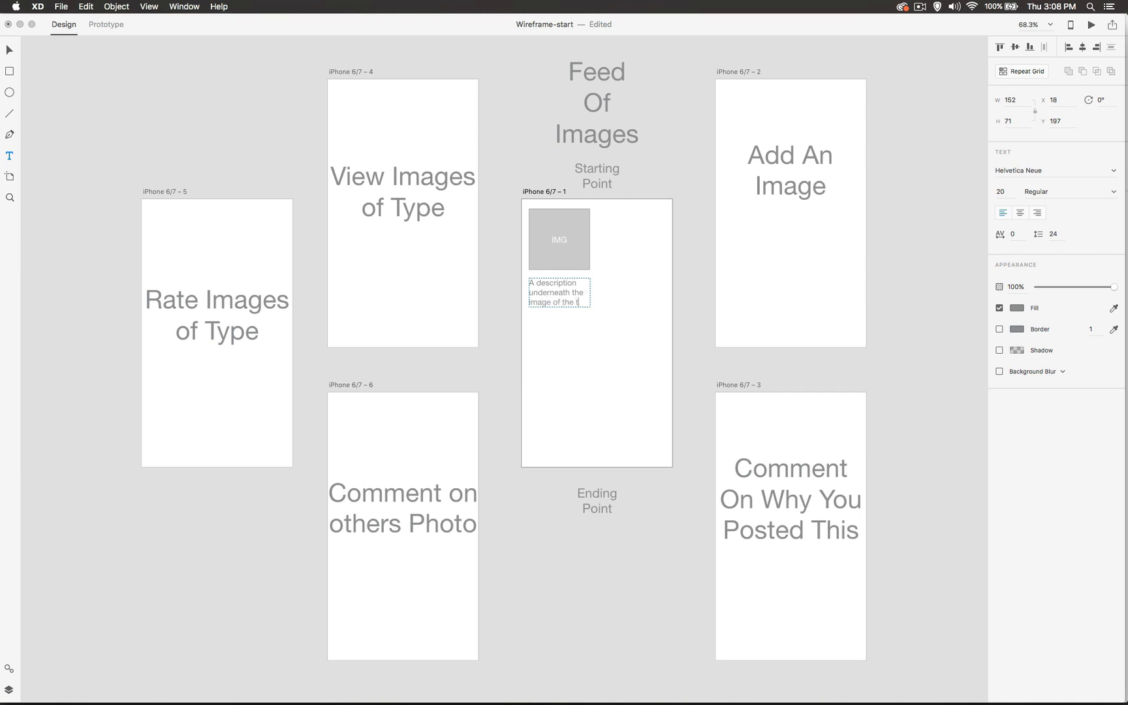
text(ypography)
Step: Set the description's font size to 16 and widen its text box to about 159
click(9, 50)
click(1000, 192)
text(16)
key(Return)
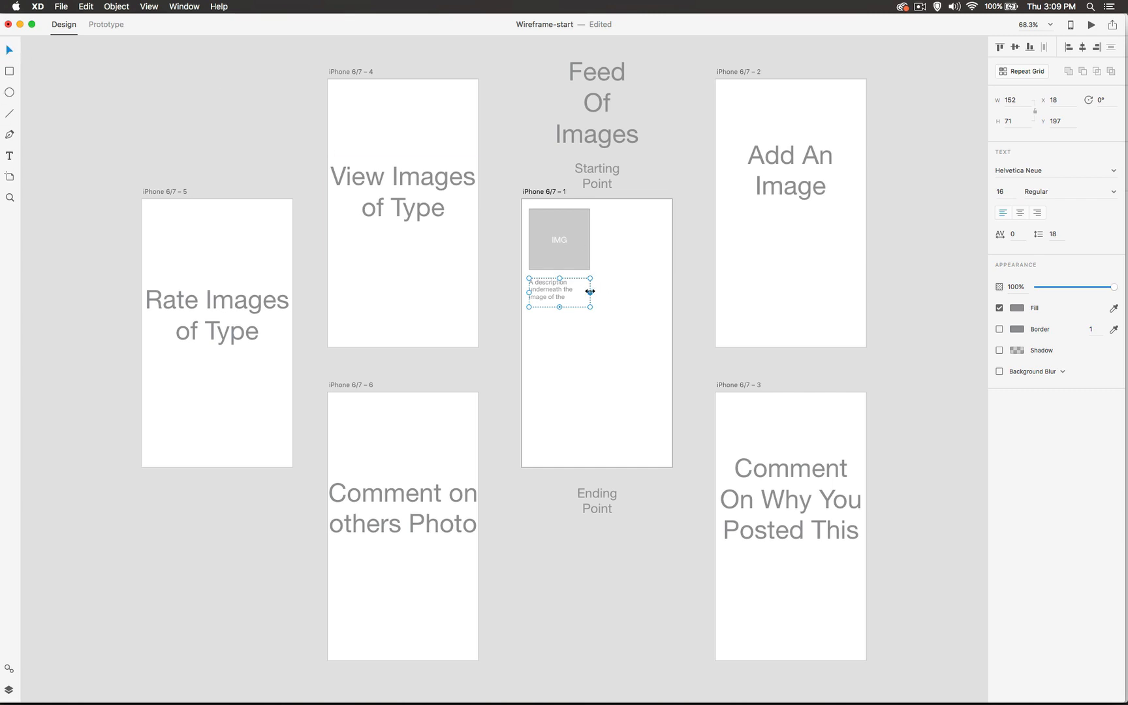
drag(590, 292, 592, 291)
click(631, 272)
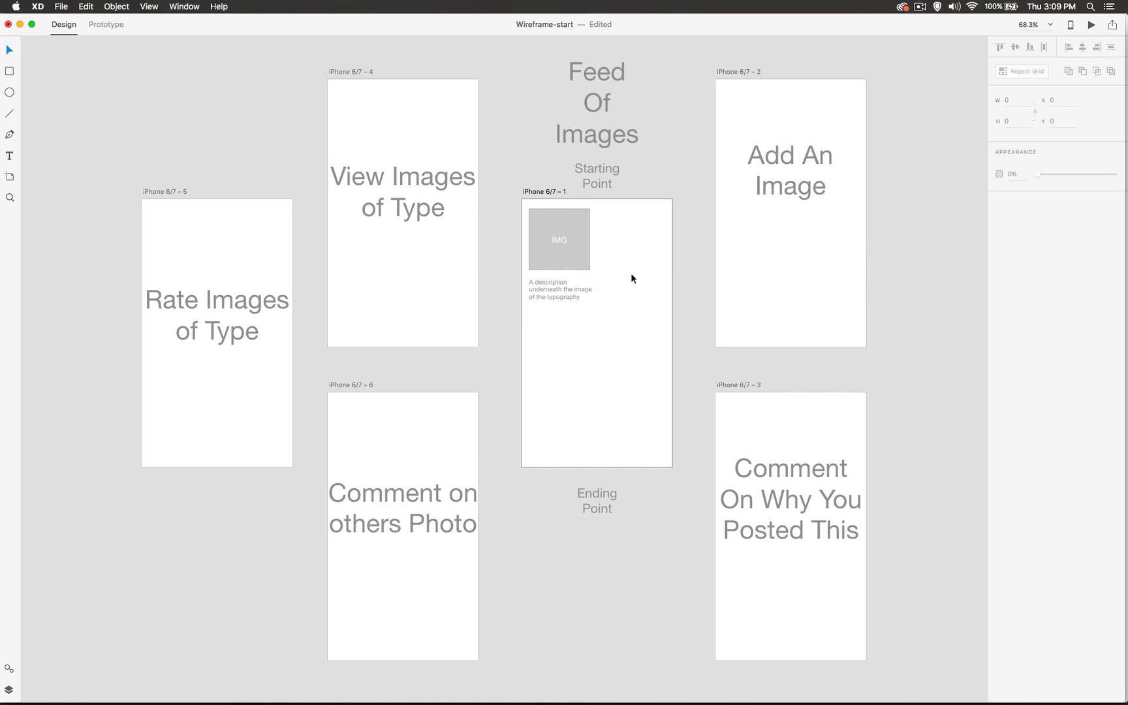
Step: Move the description text up to about Y 184, closer to the grey square and aligned with its left edge
click(566, 287)
drag(566, 285, 565, 277)
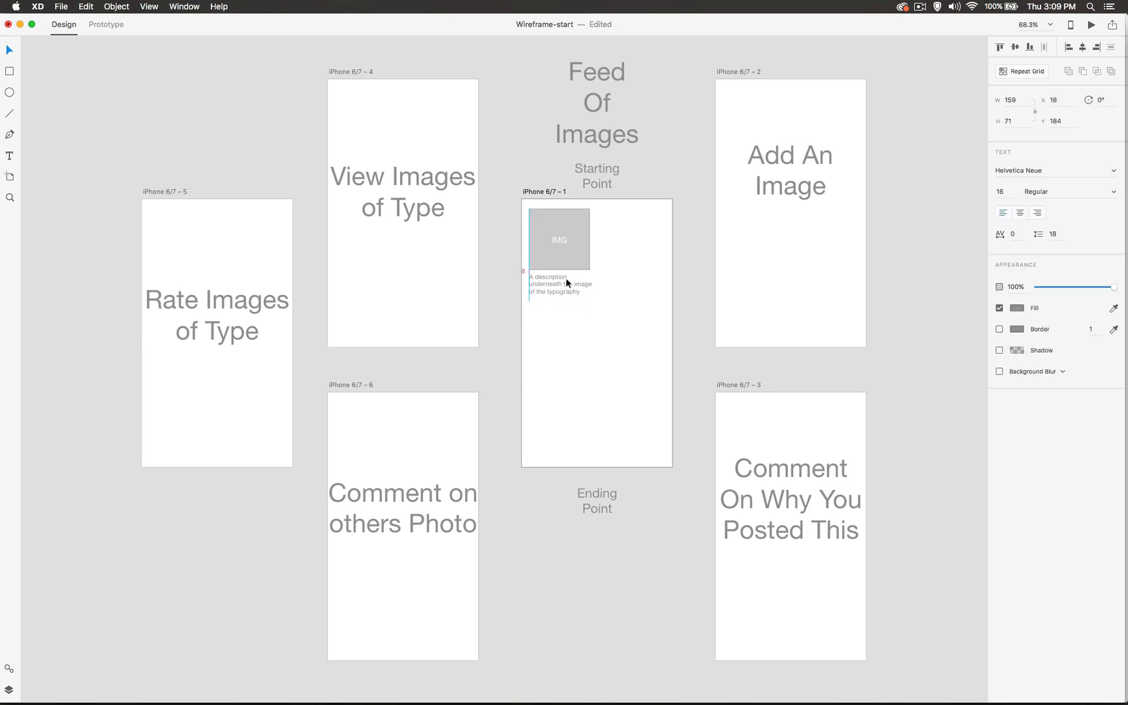
click(616, 289)
Step: Turn the image placeholder and its description into a Repeat Grid with two columns, extended down to the artboard's bottom edge
drag(607, 230, 539, 298)
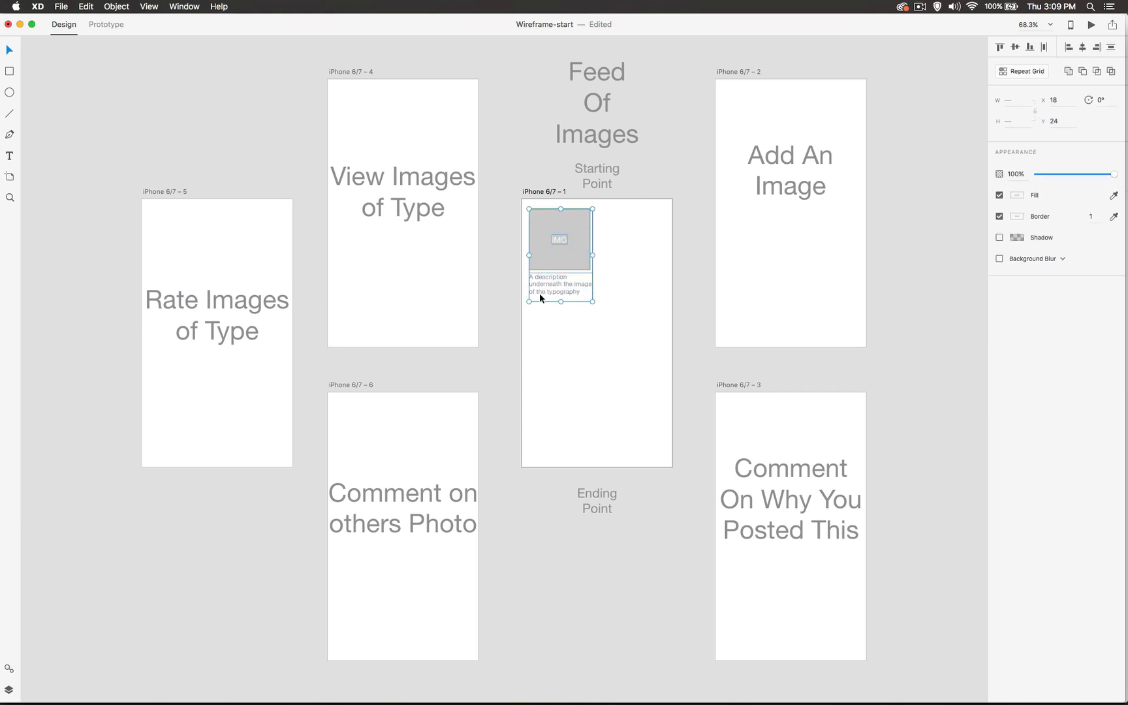
click(1015, 71)
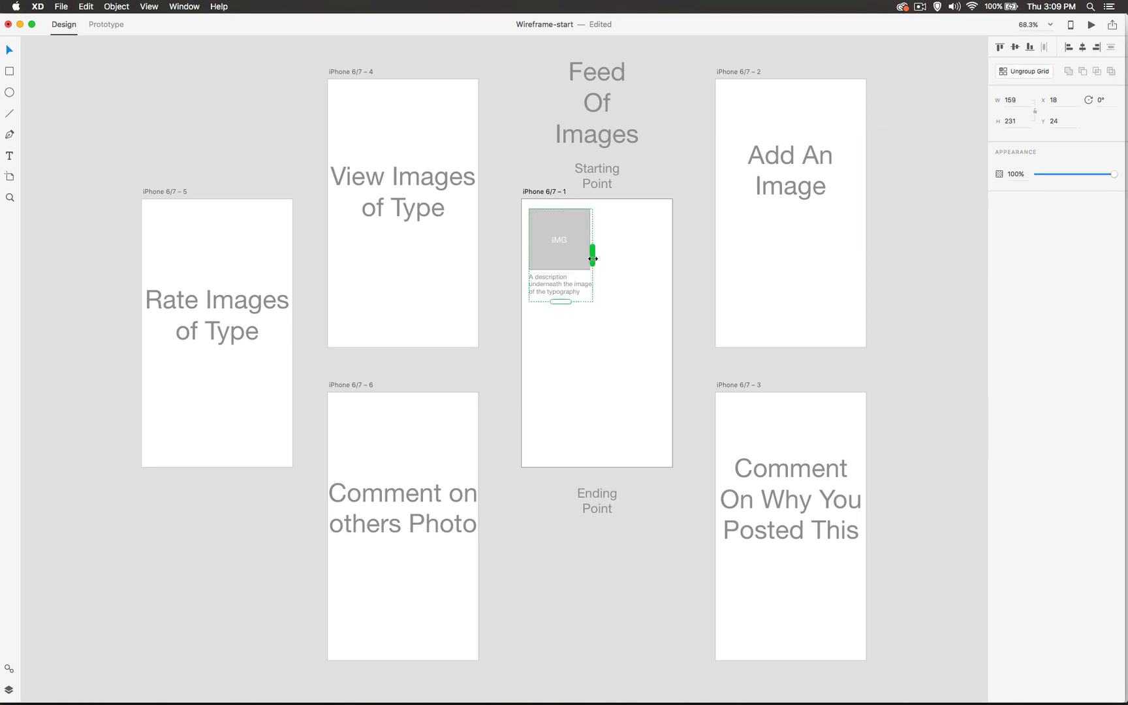
drag(593, 256, 667, 259)
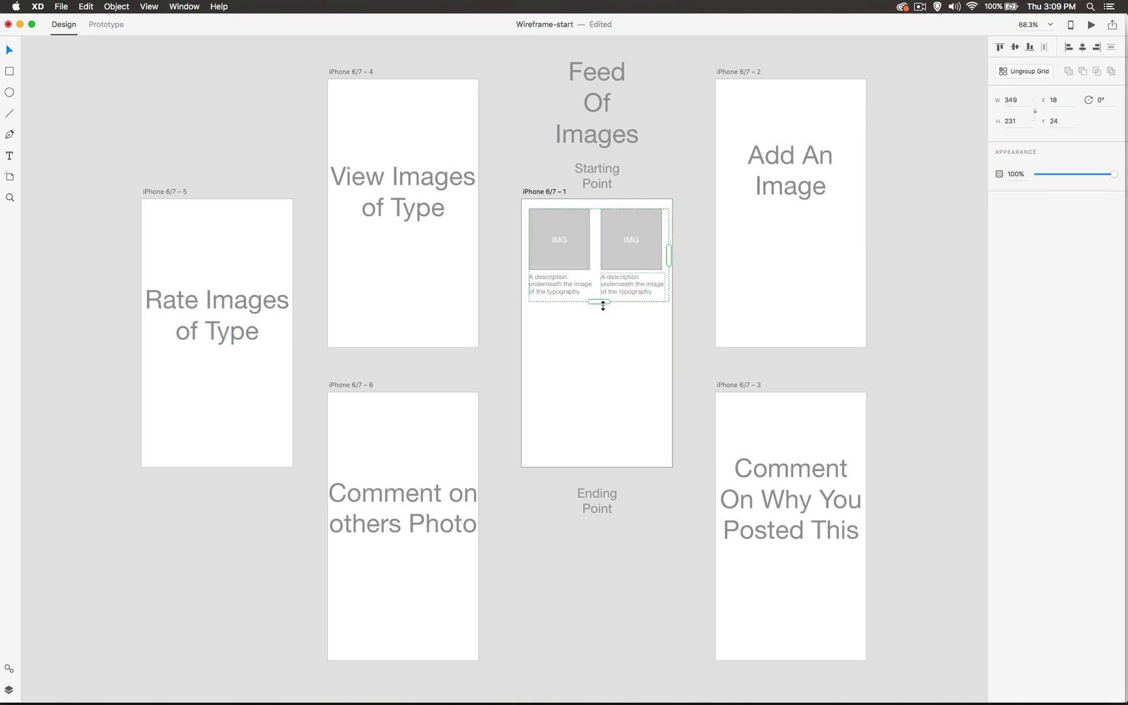
drag(600, 302, 599, 467)
click(687, 246)
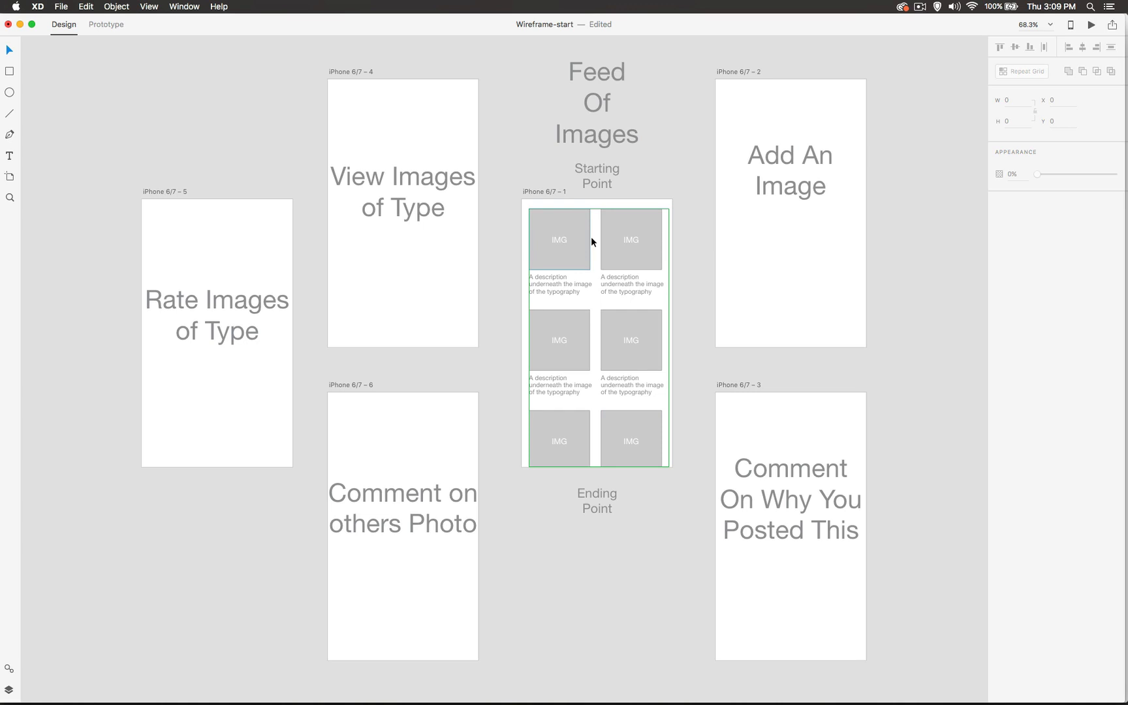
Step: Draw a white circle about 96 × 96 over the gap between the two bottom image placeholders
click(9, 92)
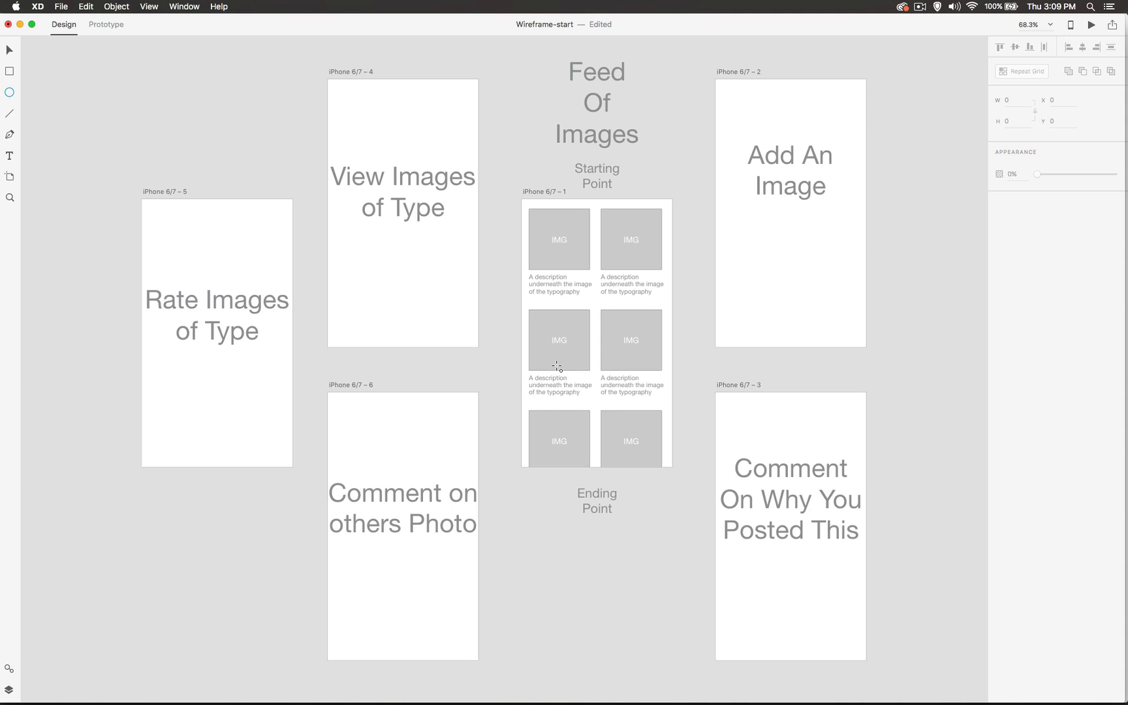
mouse_move(581, 416)
mouse_down()
mouse_move(619, 454)
mouse_move(596, 430)
mouse_up()
click(6, 53)
Step: Add a "+" text at font size 60 and centre it on the white circle
click(9, 156)
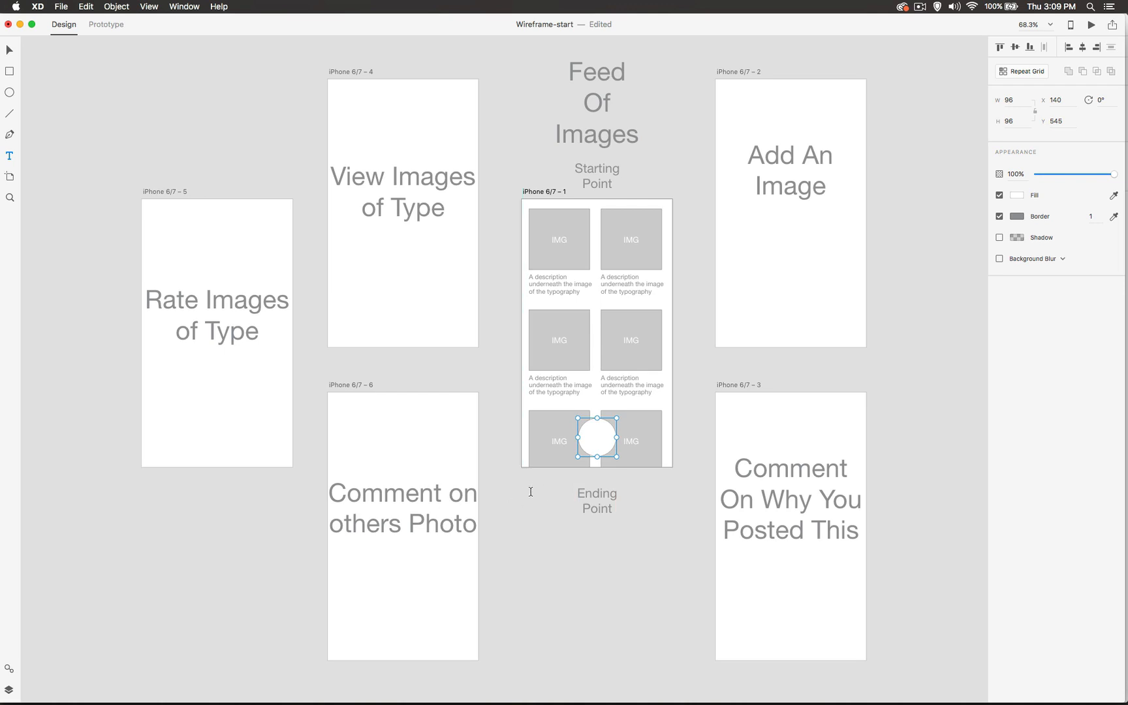
drag(531, 494, 563, 526)
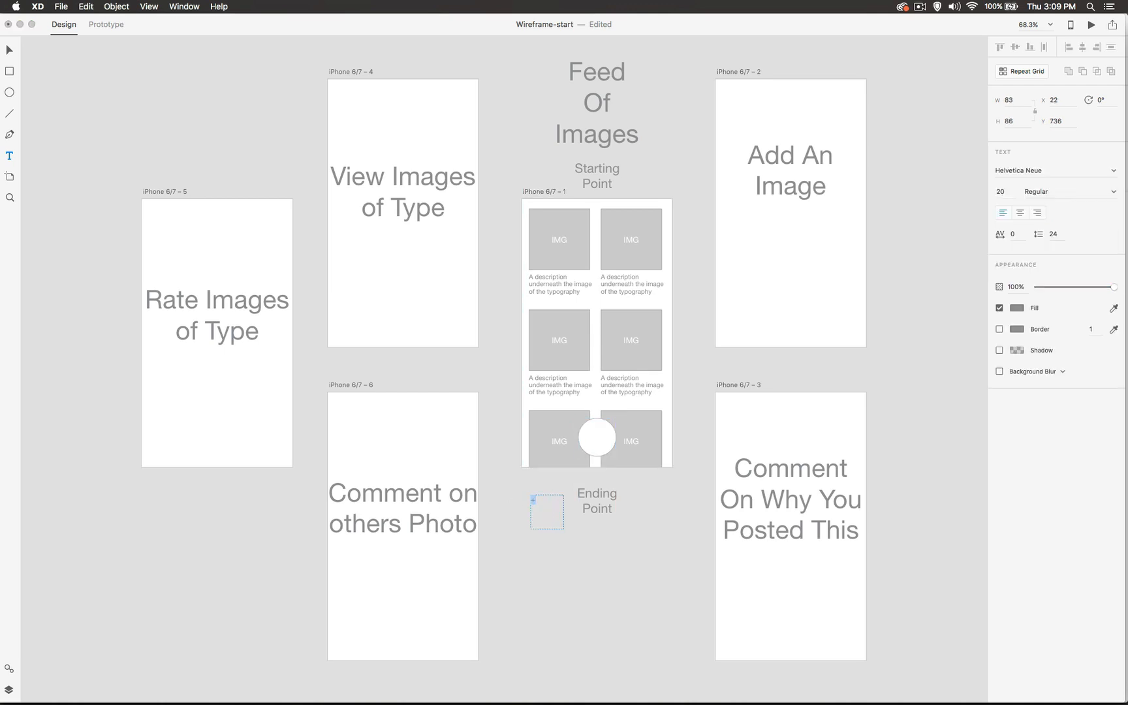
click(1000, 192)
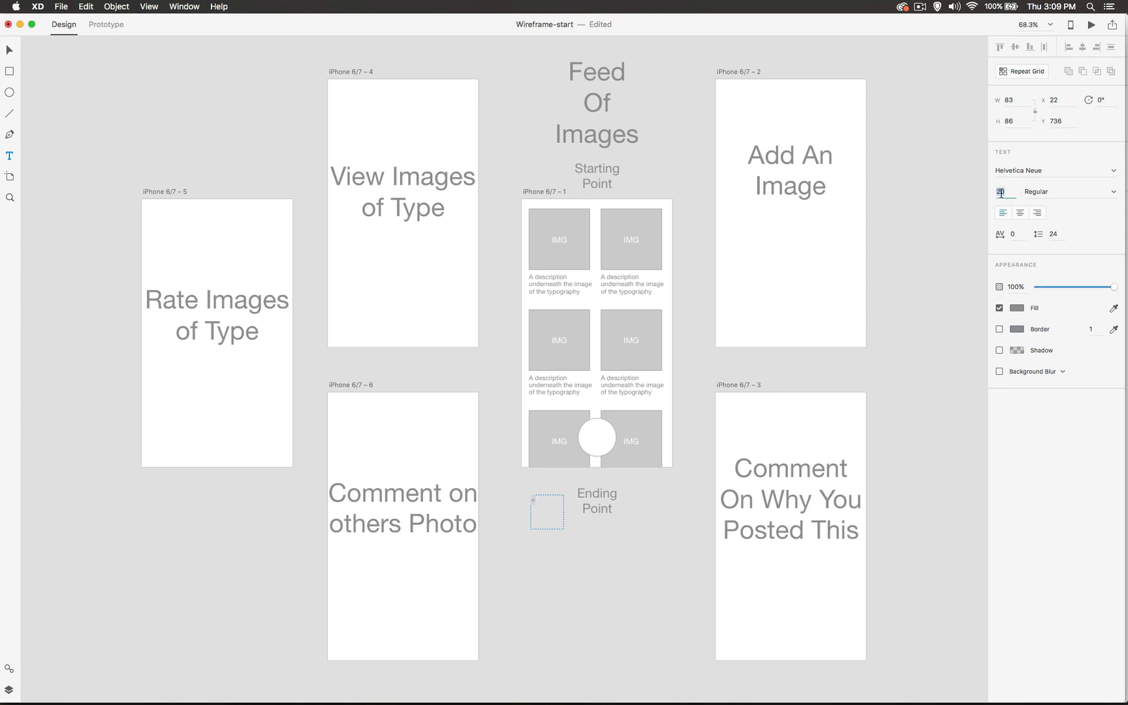
text(60)
key(Return)
click(10, 51)
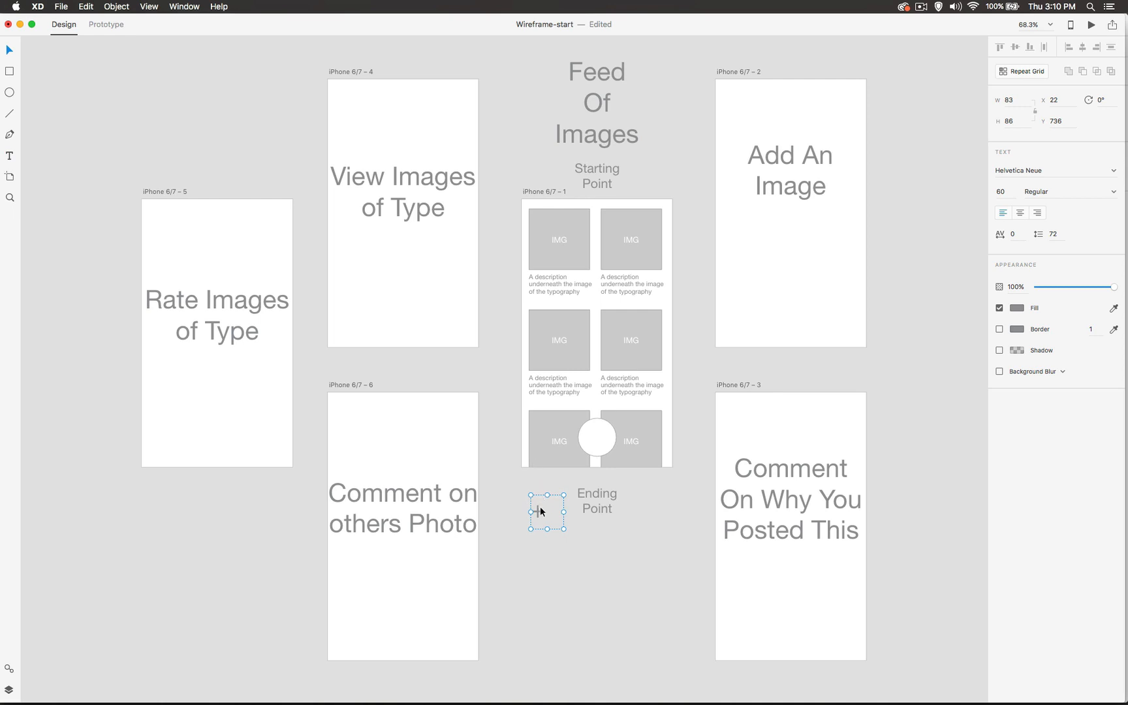
drag(540, 511, 624, 440)
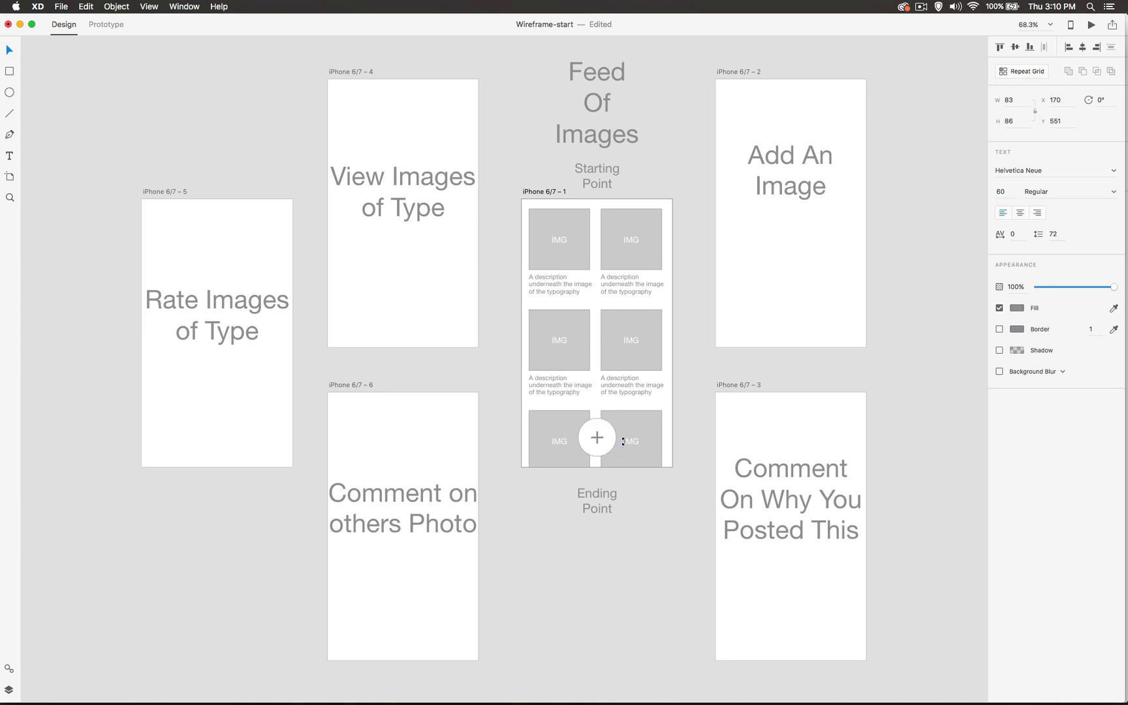
Step: Make a reusable symbol from the white circle and its plus sign
shift+click(585, 444)
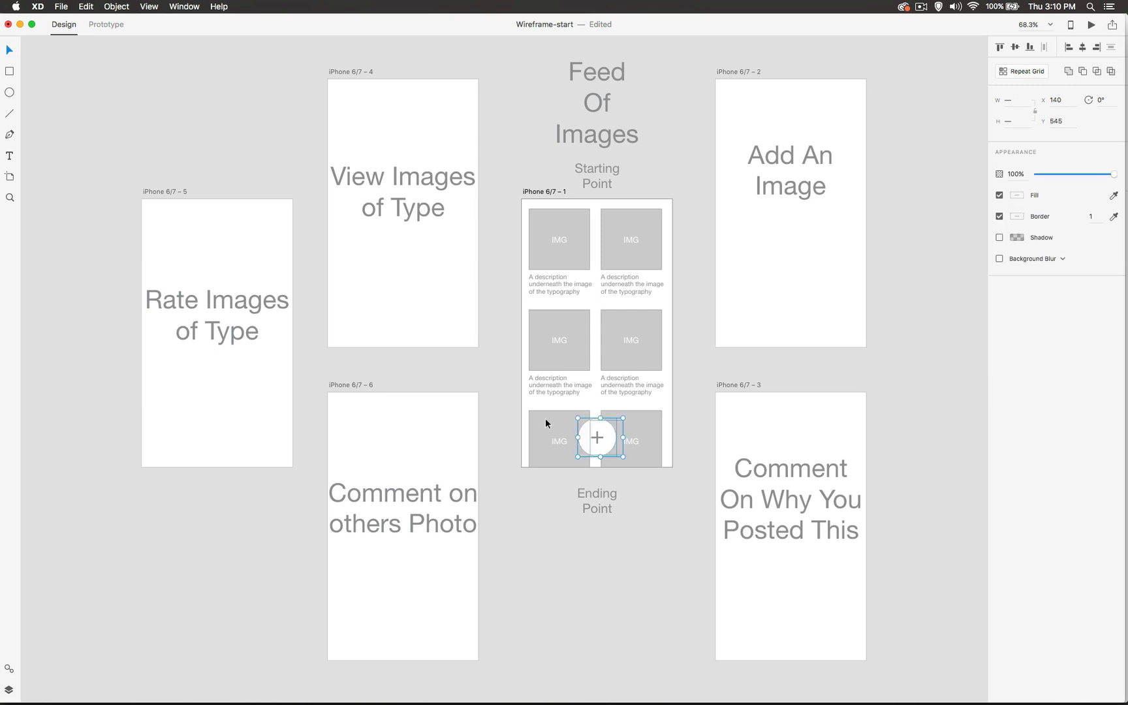
click(9, 671)
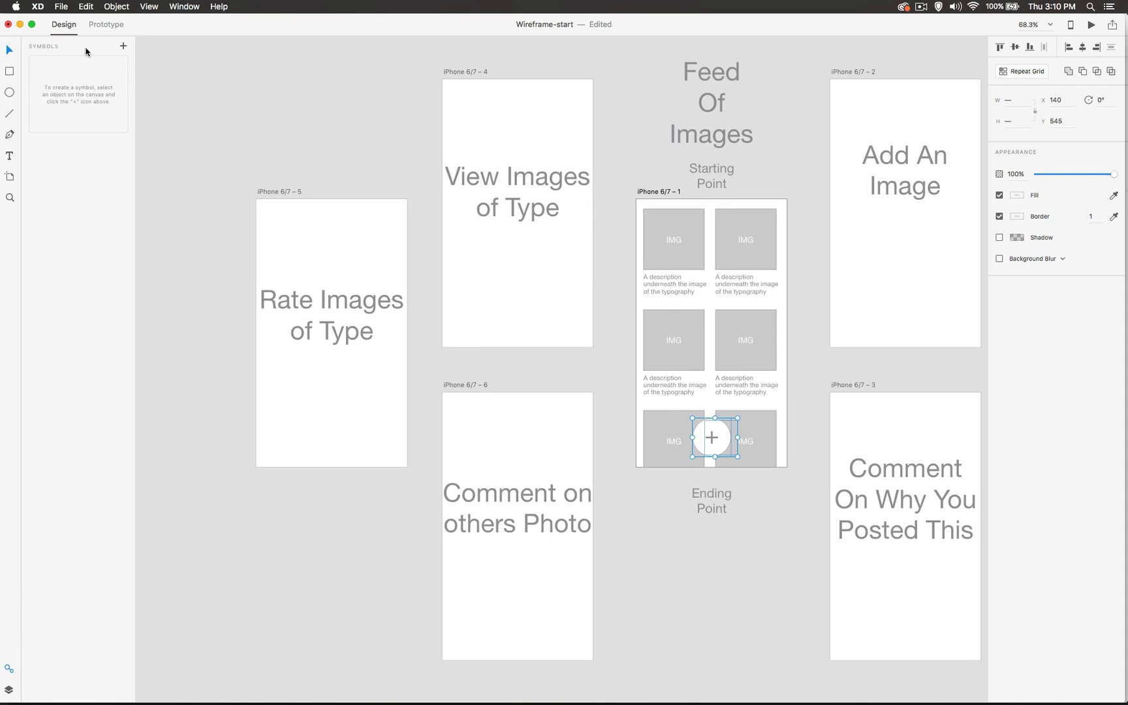
click(123, 45)
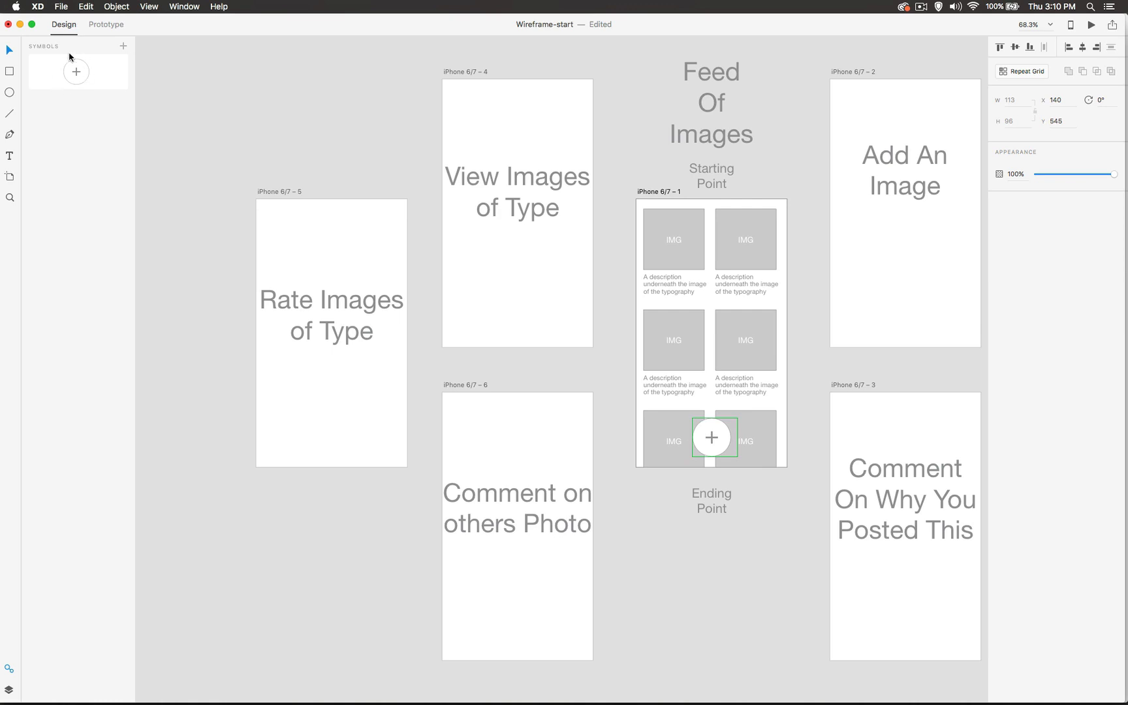
click(271, 124)
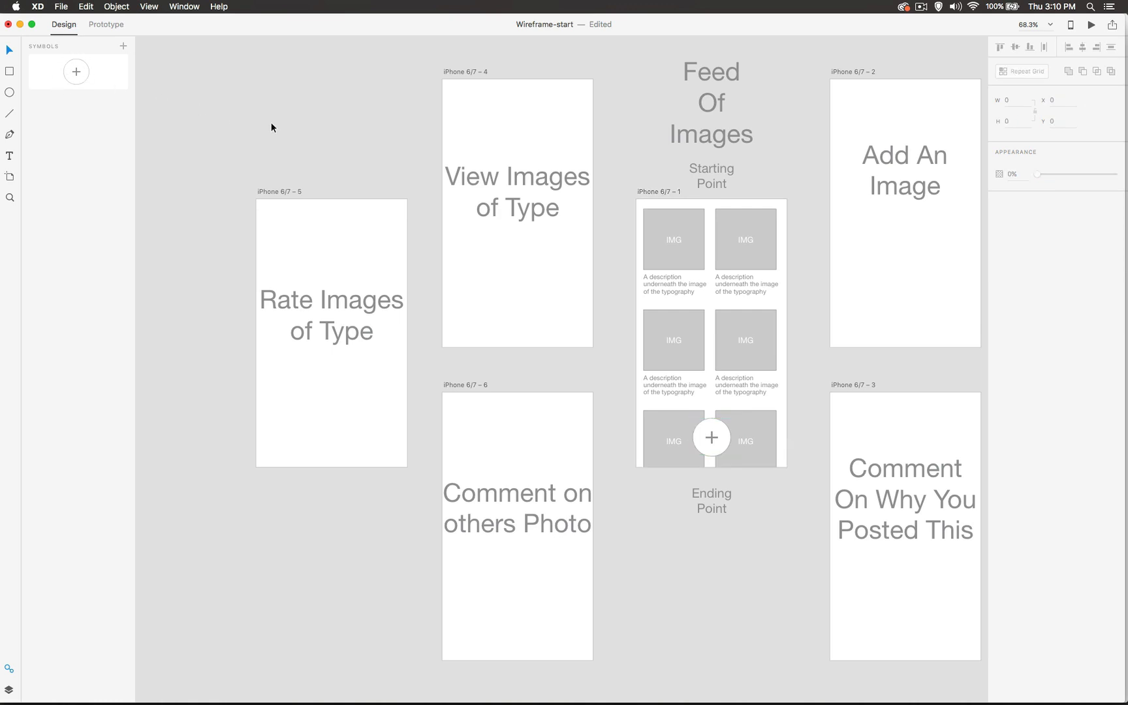
click(9, 669)
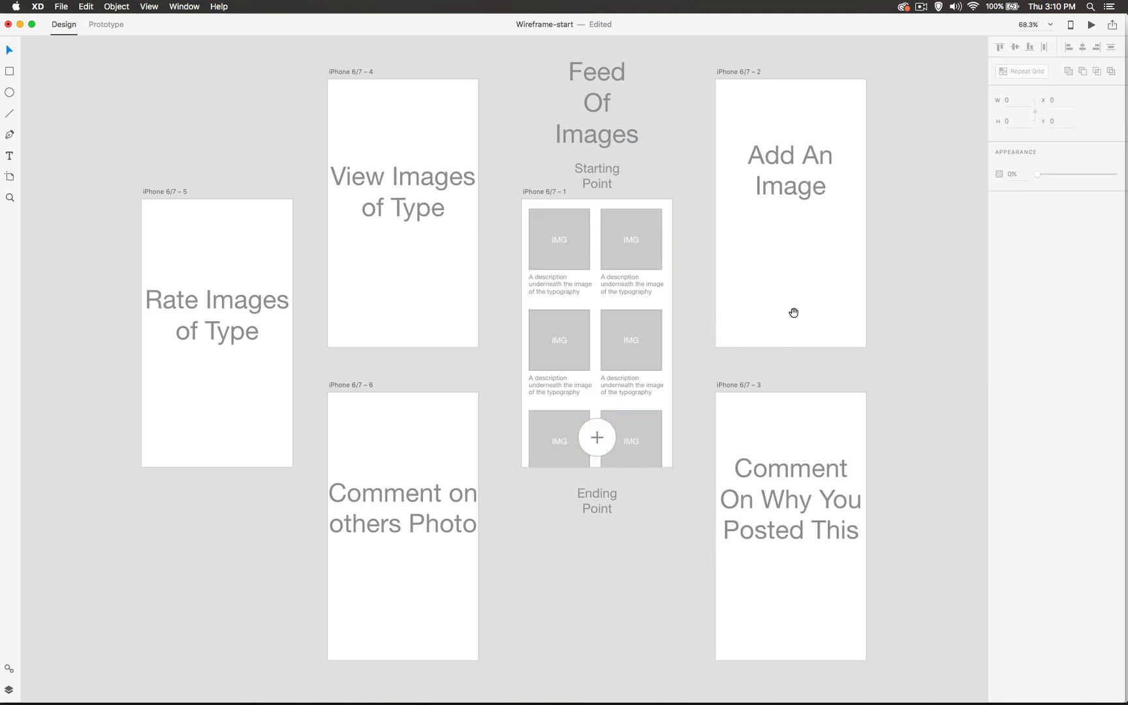
Step: Move the Add An Image label outside the iPhone 6/7 – 2 artboard, beside its right edge
drag(793, 315, 686, 406)
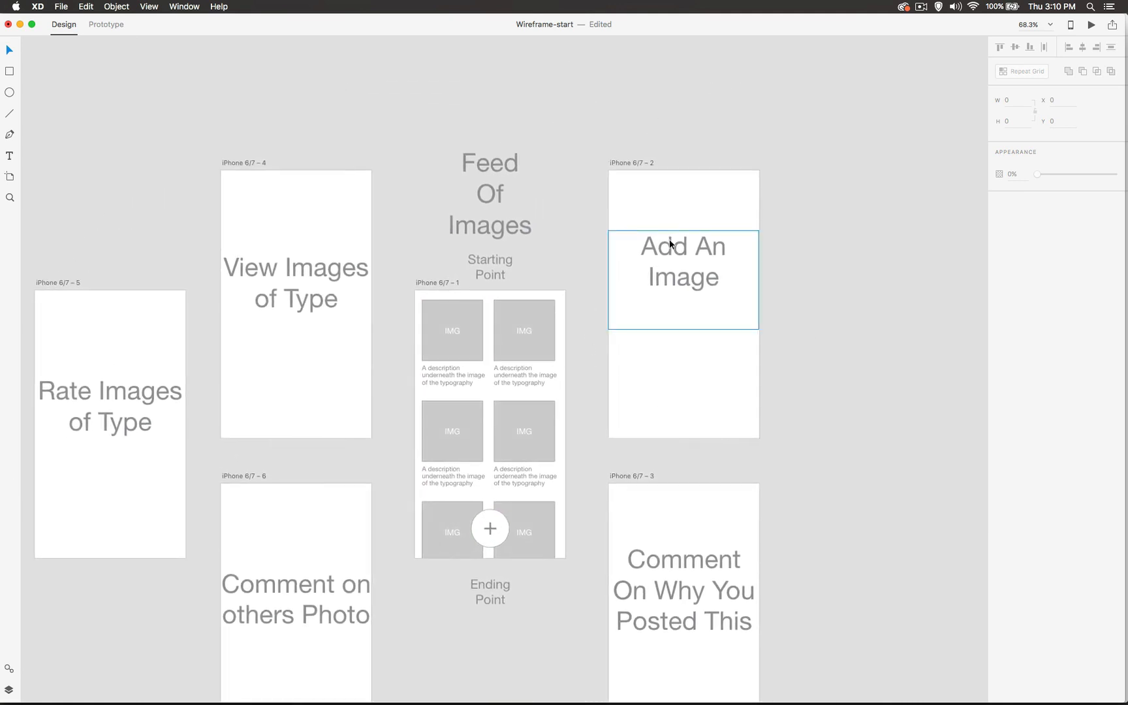
drag(670, 243, 772, 224)
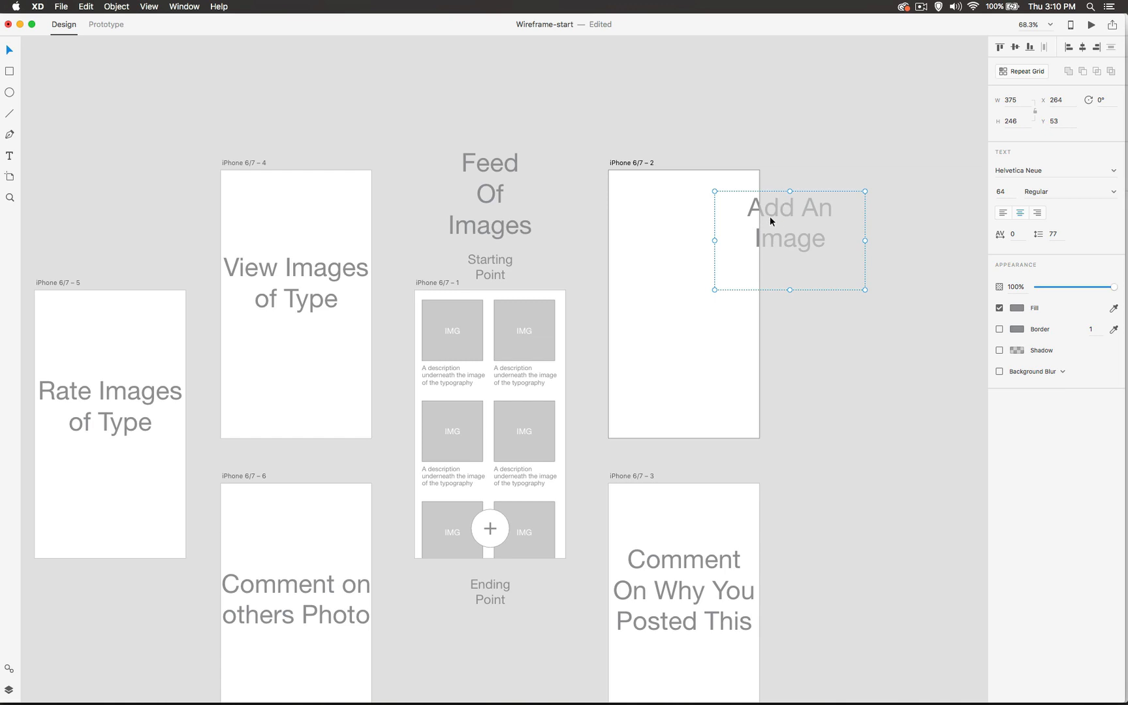
drag(771, 217, 793, 216)
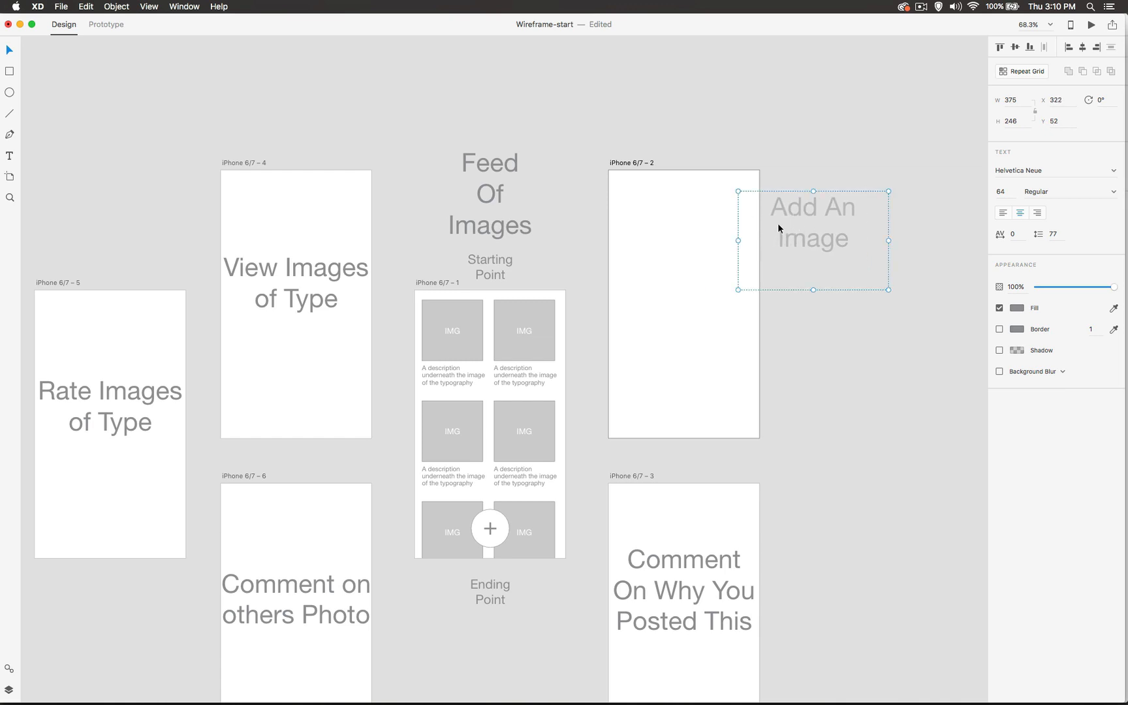
key(Delete)
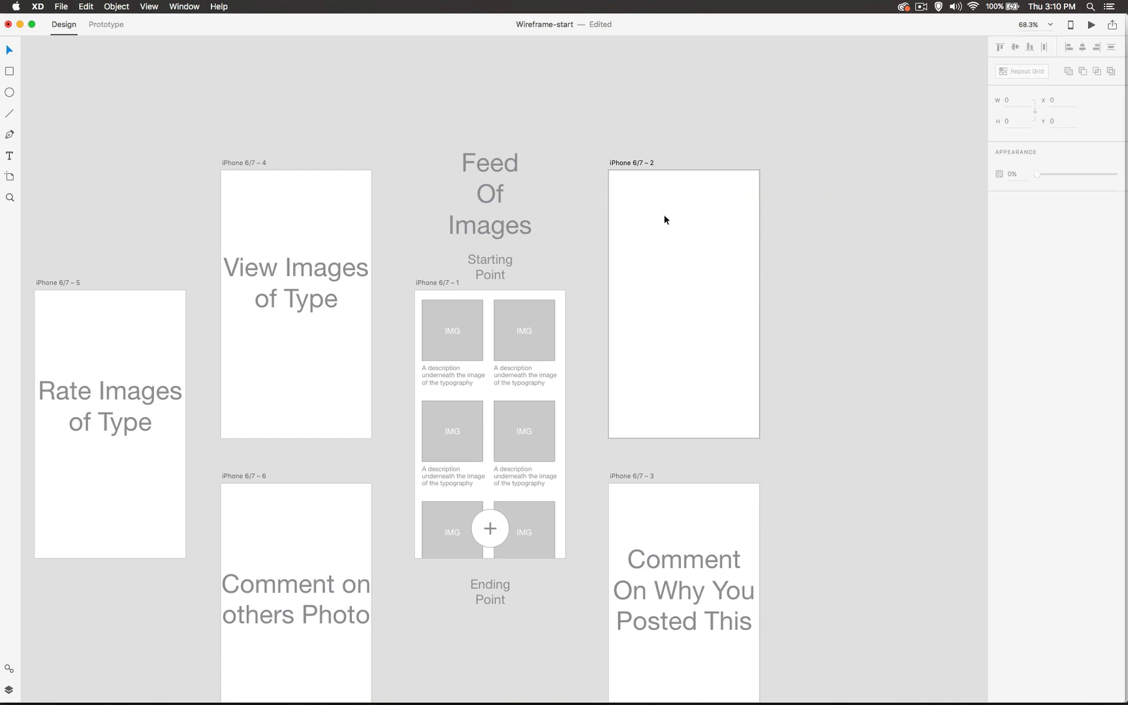
key(cmd+z)
drag(752, 217, 799, 202)
click(696, 221)
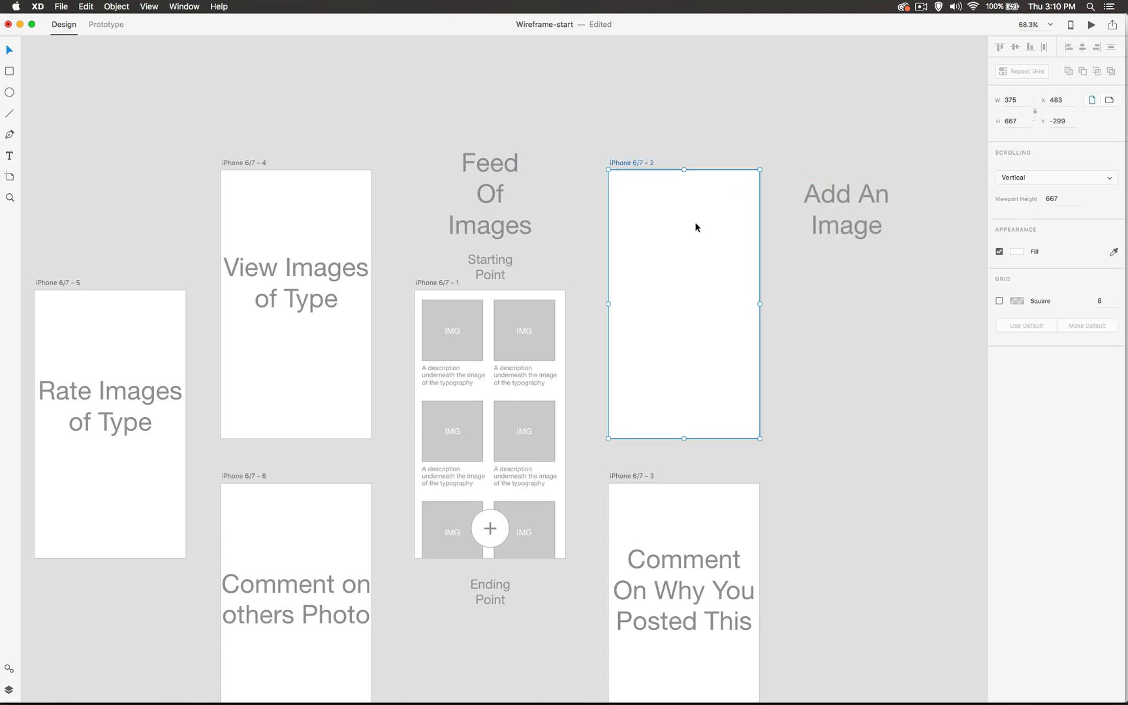
Step: Cover the iPhone 6/7 – 2 artboard with a 375 × 667 rectangle and fill it with light grey #D0D0D0
click(775, 259)
click(781, 295)
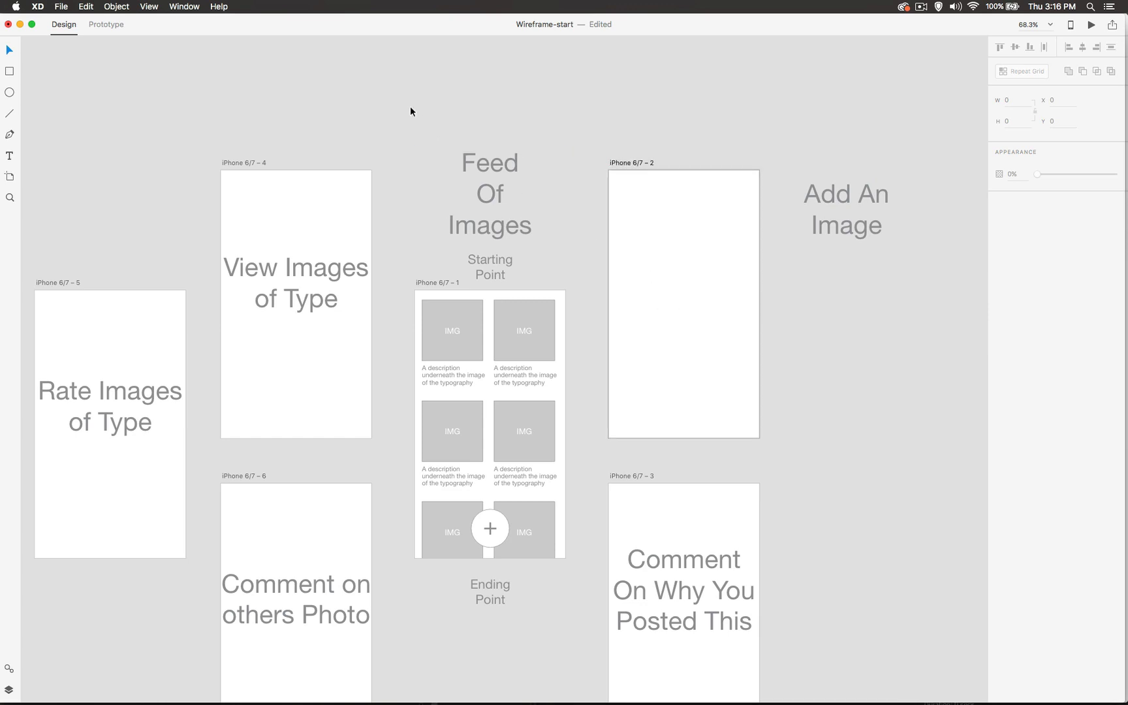
click(9, 71)
drag(609, 171, 758, 437)
click(1016, 218)
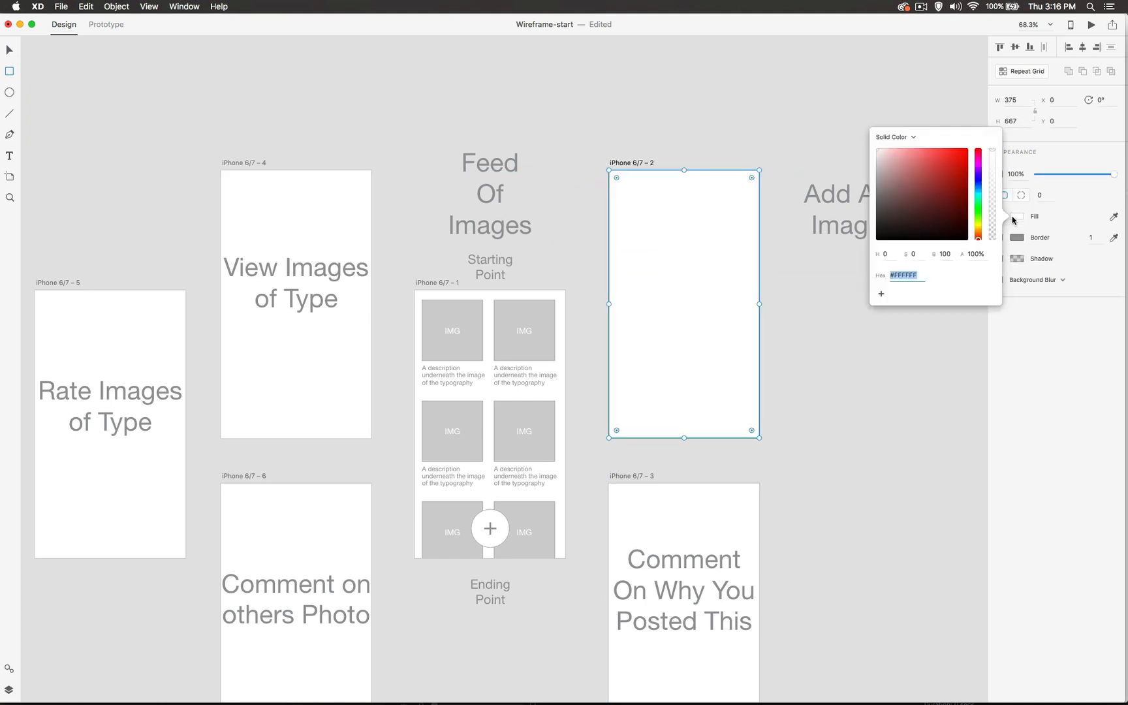
drag(874, 178, 873, 163)
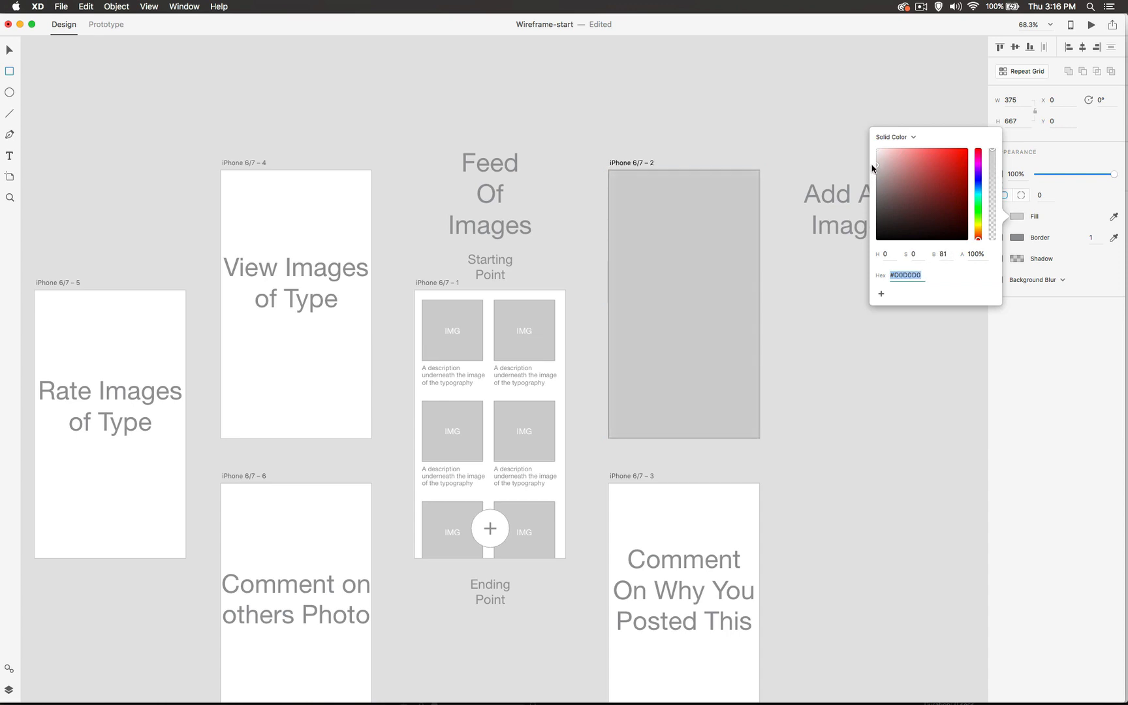
click(793, 152)
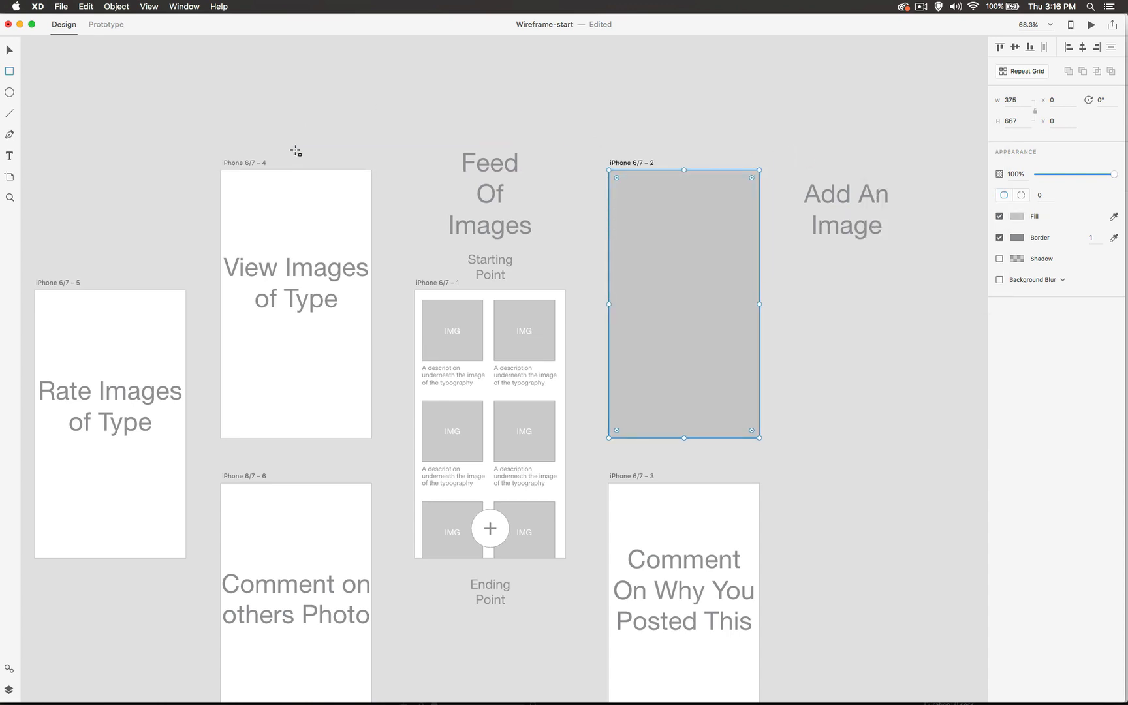
Step: Copy the IMG label from the first feed placeholder onto the upper part of the grey iPhone 6/7 – 2 rectangle
click(10, 51)
click(401, 125)
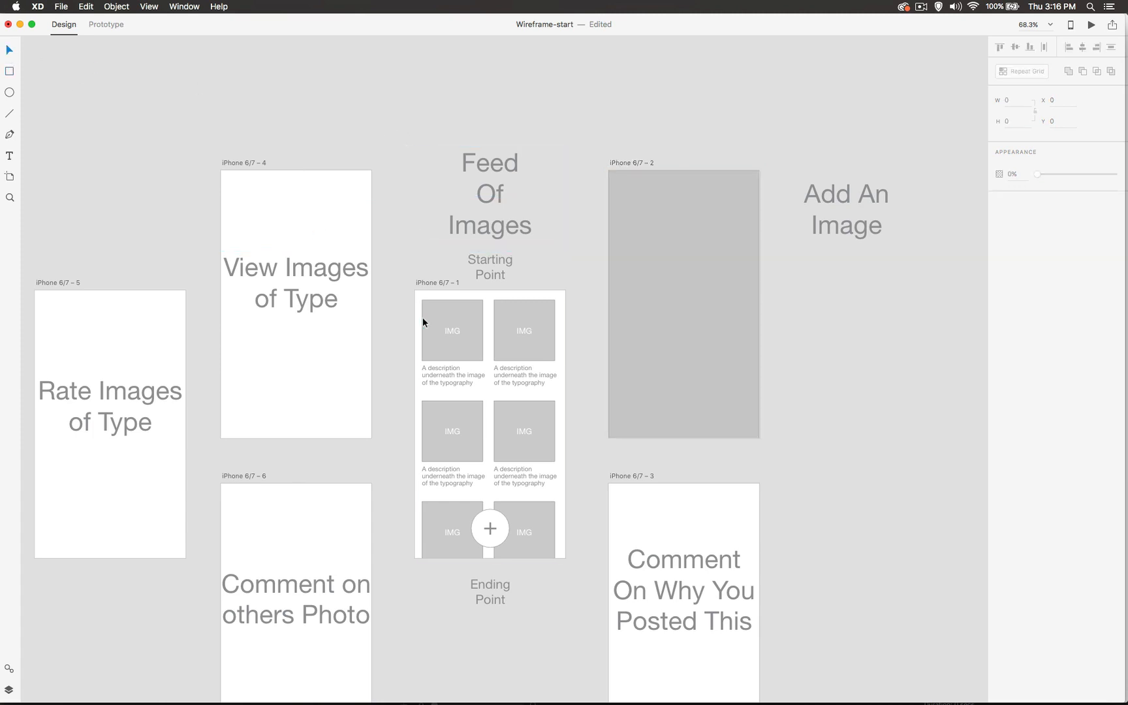
click(453, 332)
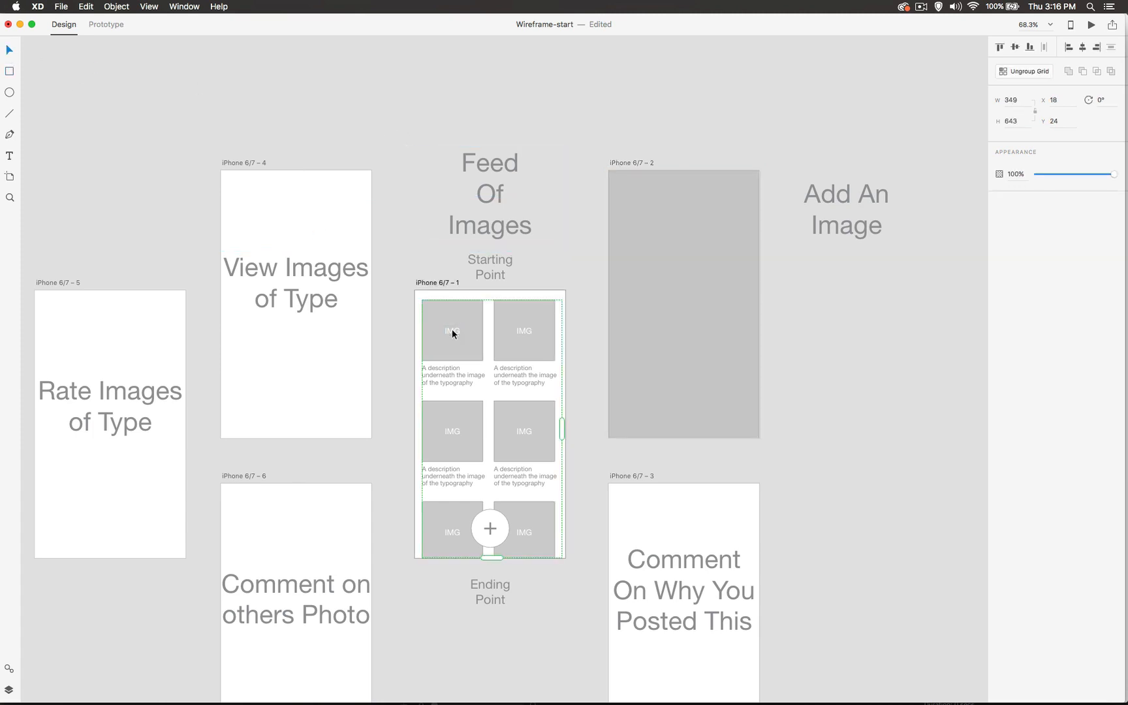
double_click(453, 332)
key(super+c)
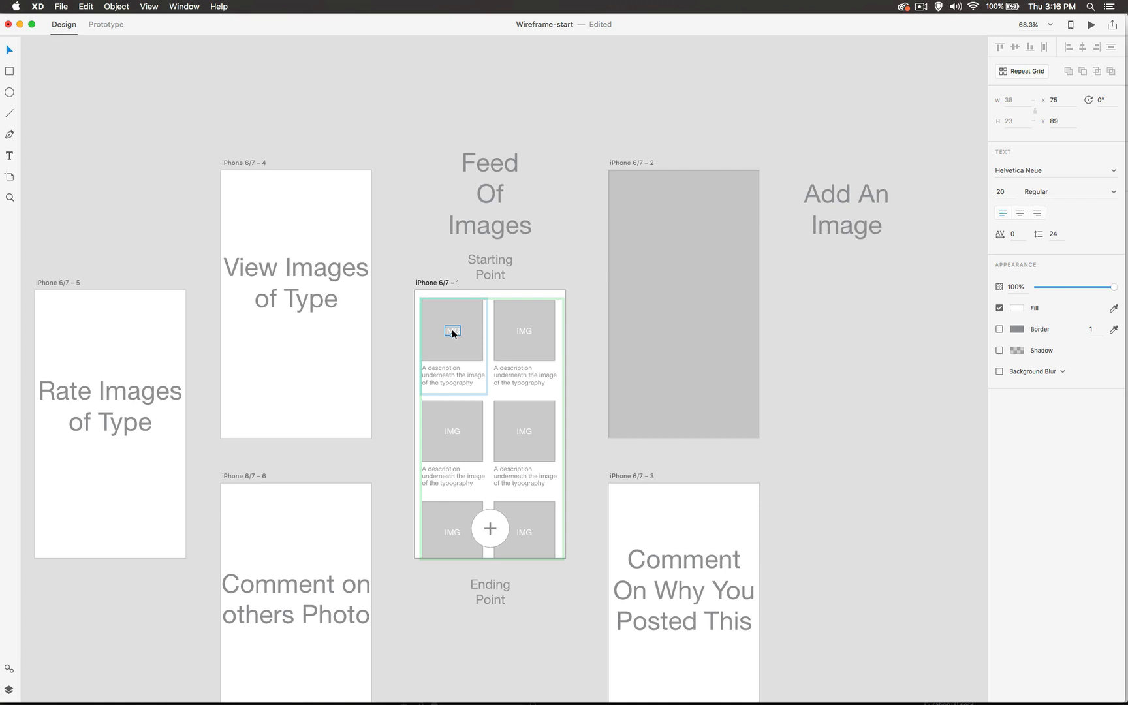
click(687, 242)
key(super+v)
drag(646, 211, 680, 229)
Step: Replace the copied label with "PHOTO APPLICATION" on two lines, centre-align it and centre it across the iPhone 6/7 – 2 artboard
double_click(680, 226)
text(PHOTO)
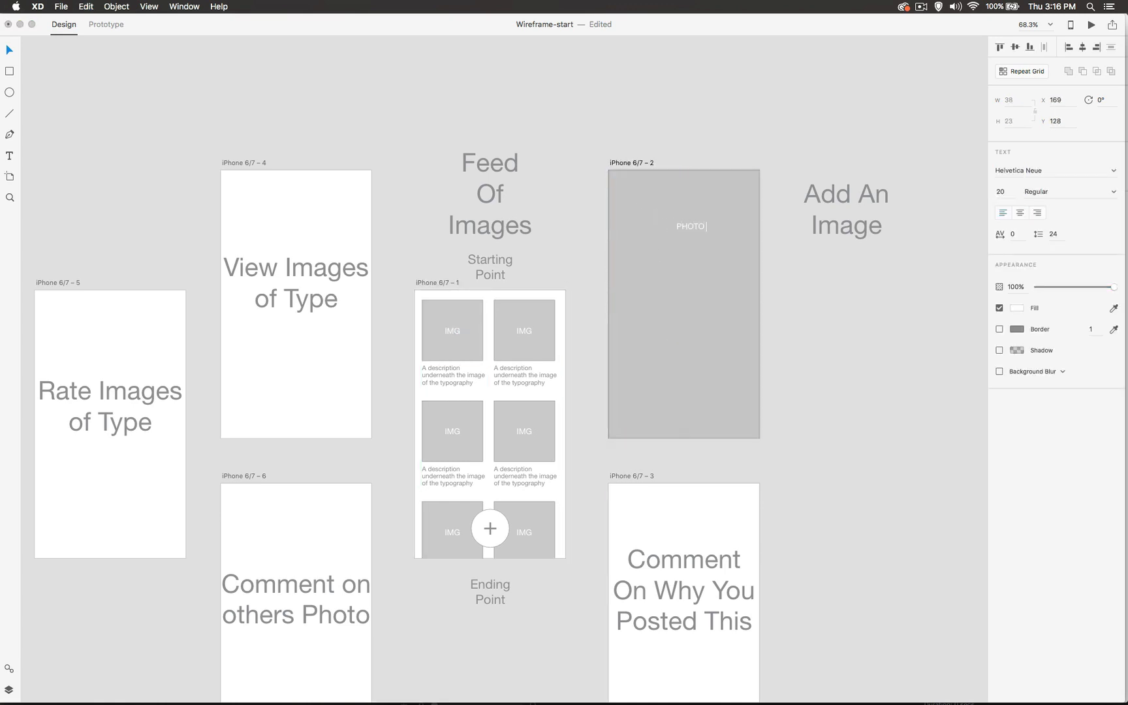
text( APPLICATION)
click(707, 227)
key(Return)
key(super+a)
click(1020, 213)
key(Escape)
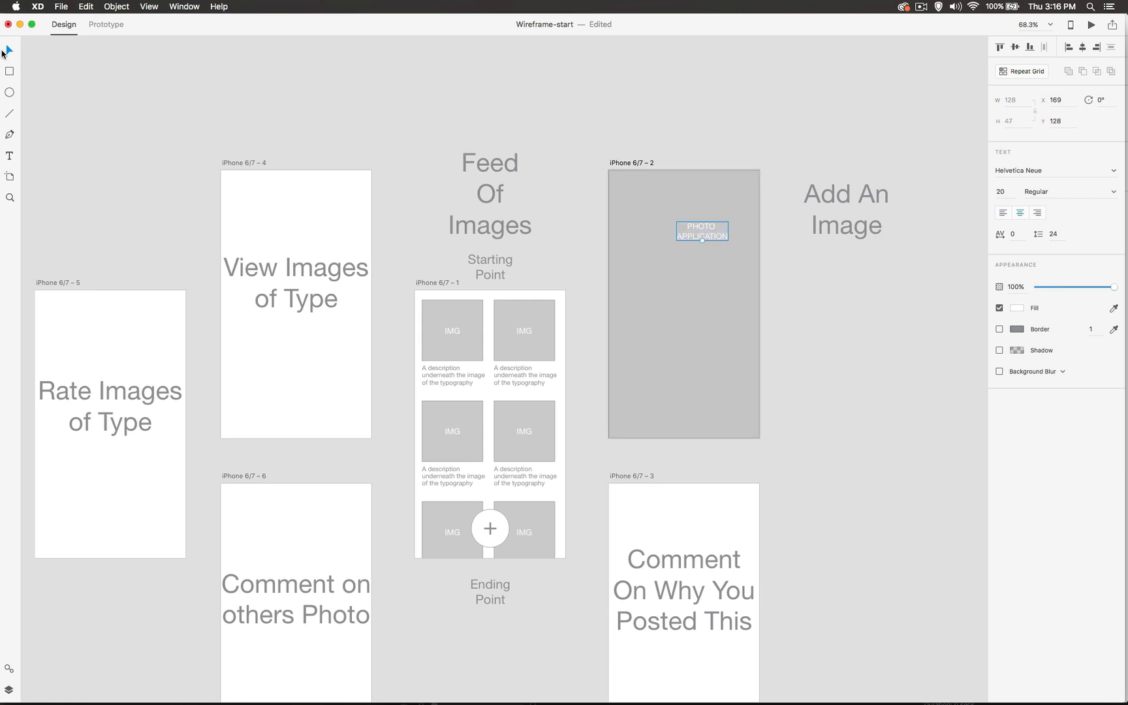
drag(716, 235, 697, 235)
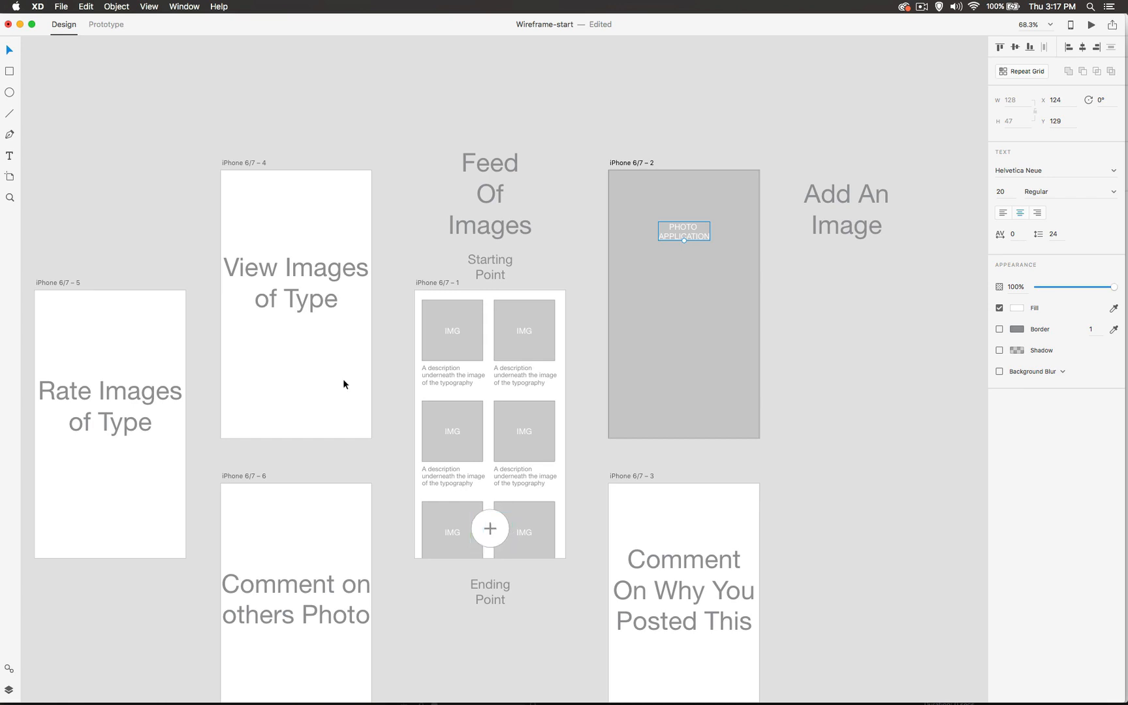
Step: Place an instance of the plus-button symbol near the bottom of the iPhone 6/7 – 2 artboard, centred horizontally
click(9, 668)
drag(75, 71, 798, 403)
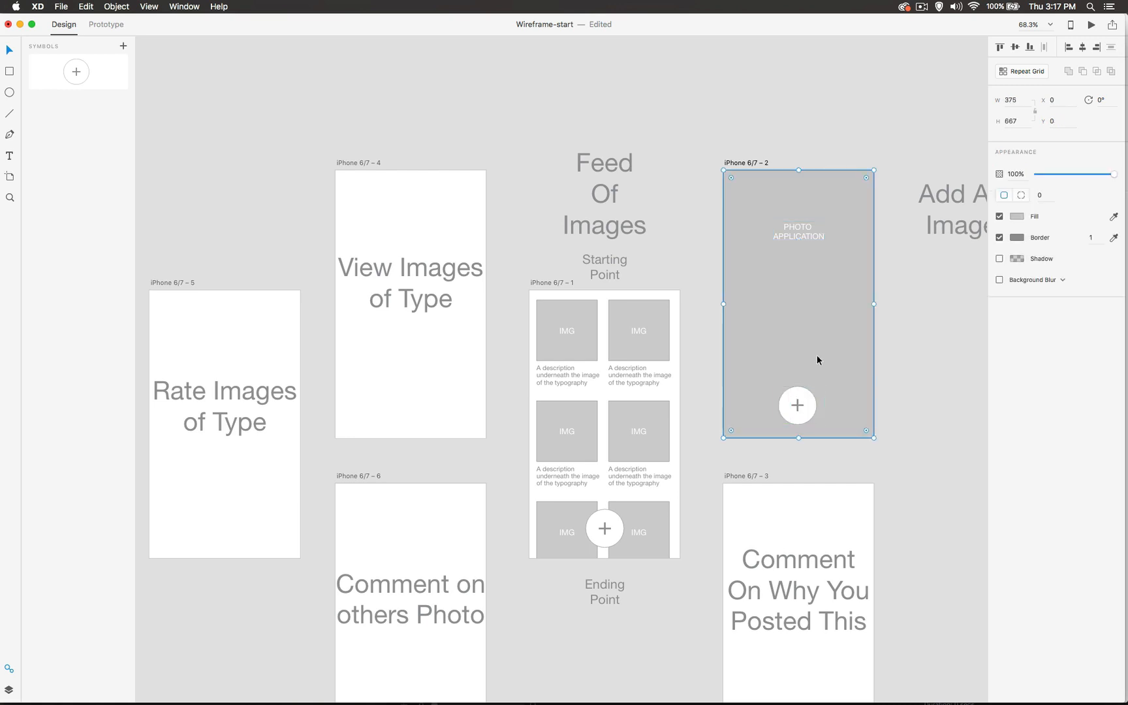
click(920, 372)
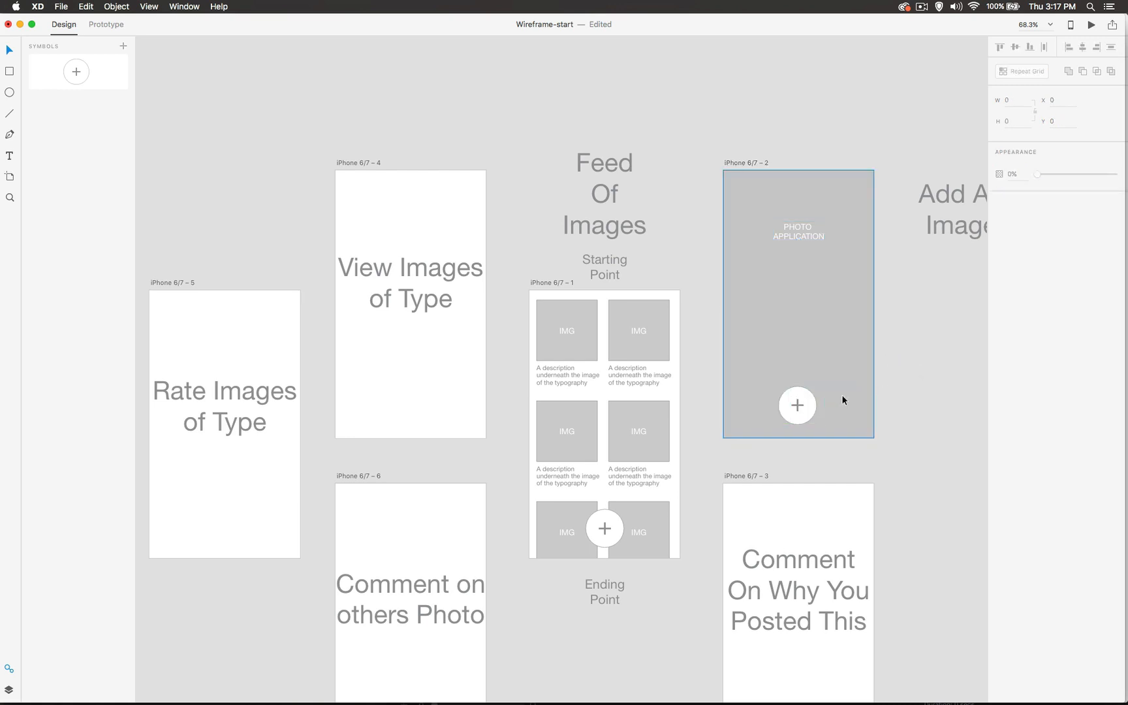
drag(810, 402, 808, 397)
click(932, 388)
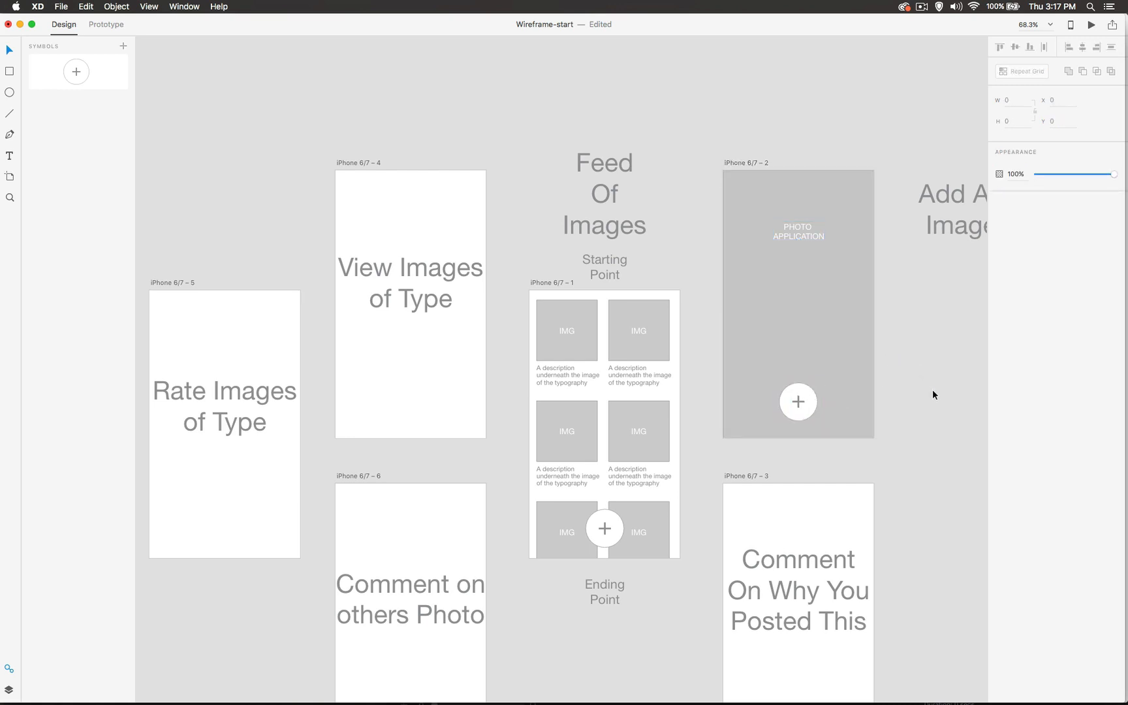
Step: Duplicate the PHOTO APPLICATION label beneath the plus button and change the copy's text to "TAKE PHOTO"
drag(932, 393, 811, 358)
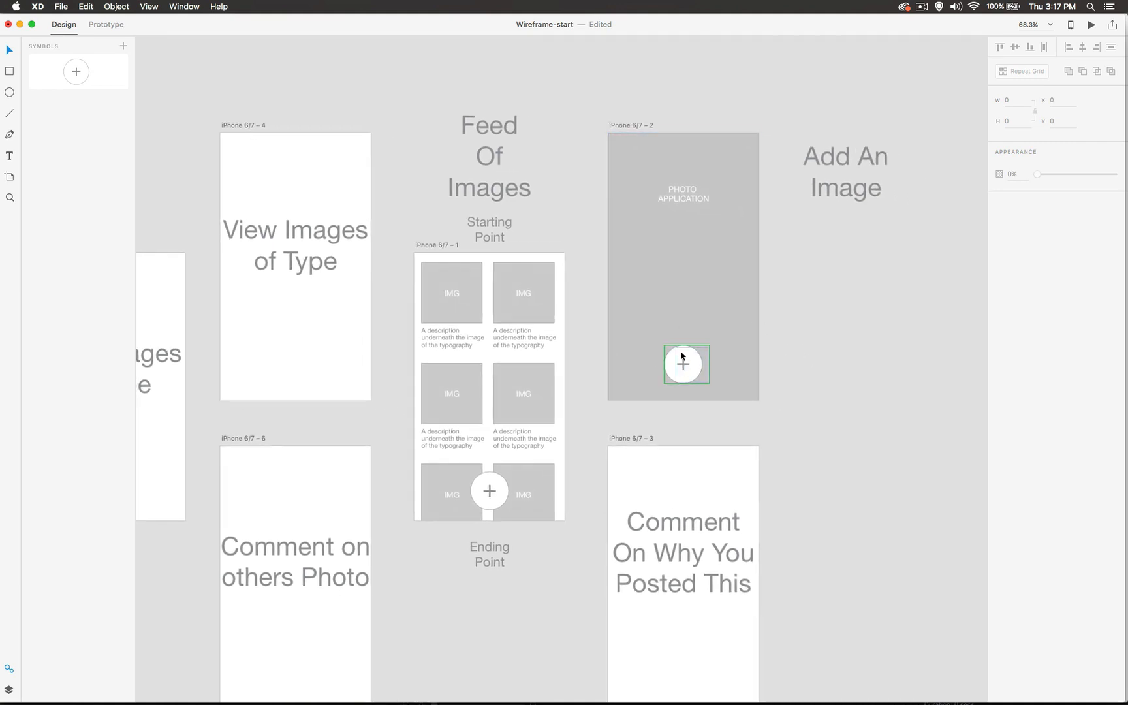
click(672, 196)
drag(675, 193, 679, 390)
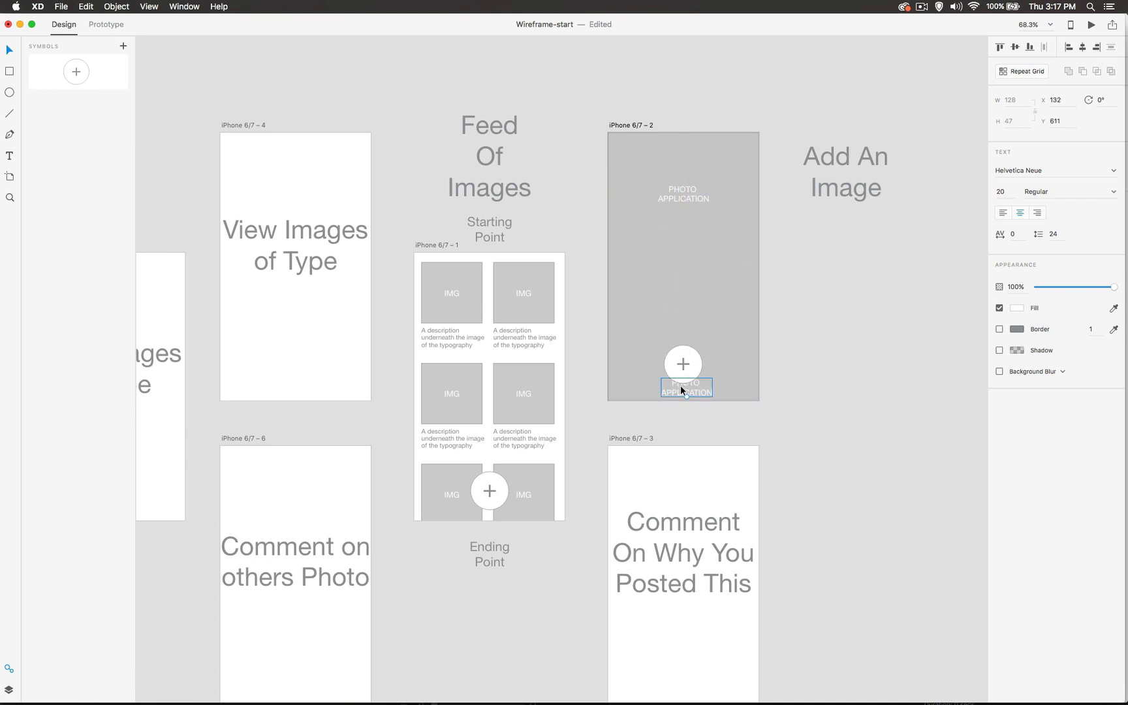
double_click(681, 390)
text(TAKE PHOTO)
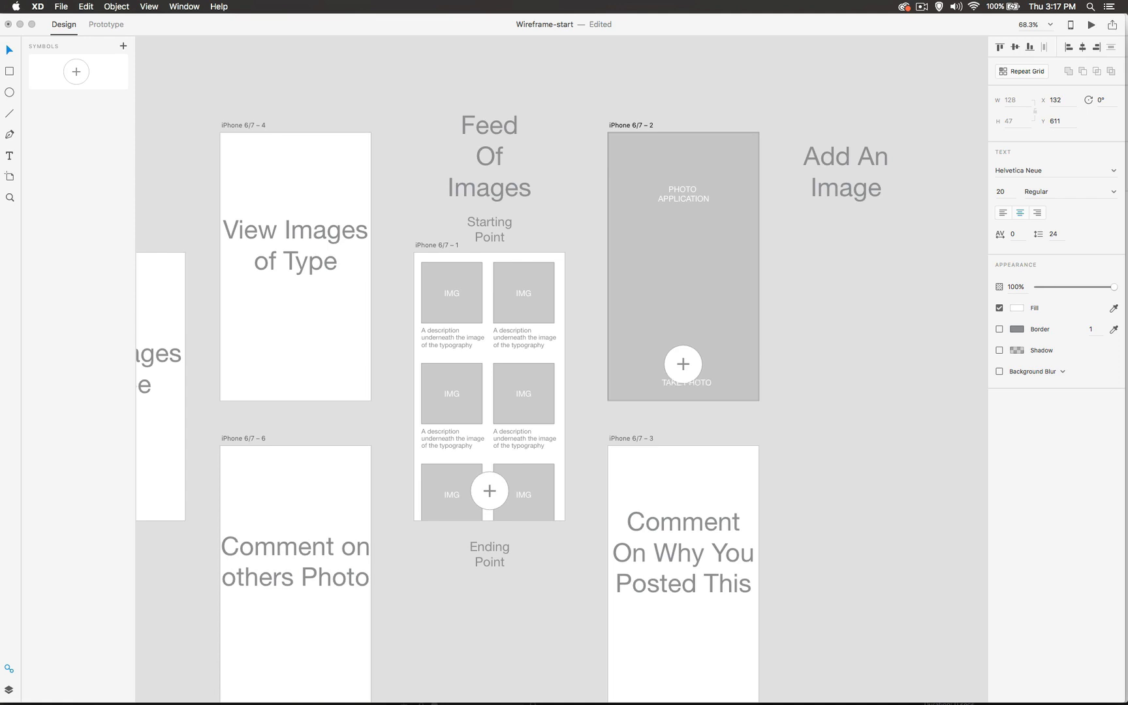
click(9, 51)
drag(664, 383, 663, 393)
click(805, 361)
Step: Move the large text labels of artboards iPhone 6/7 – 3, 4, 5 and 6 outside, beside their artboards
drag(771, 353, 774, 334)
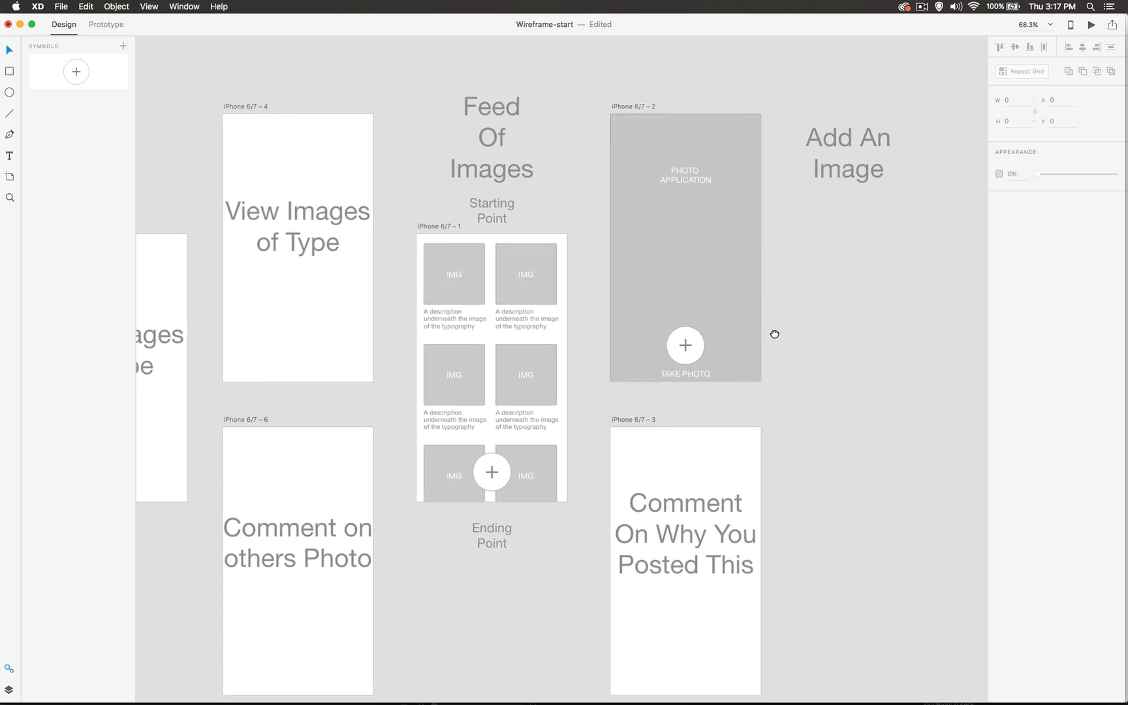
scroll(774, 334, down, 3)
scroll(774, 335, left, 2)
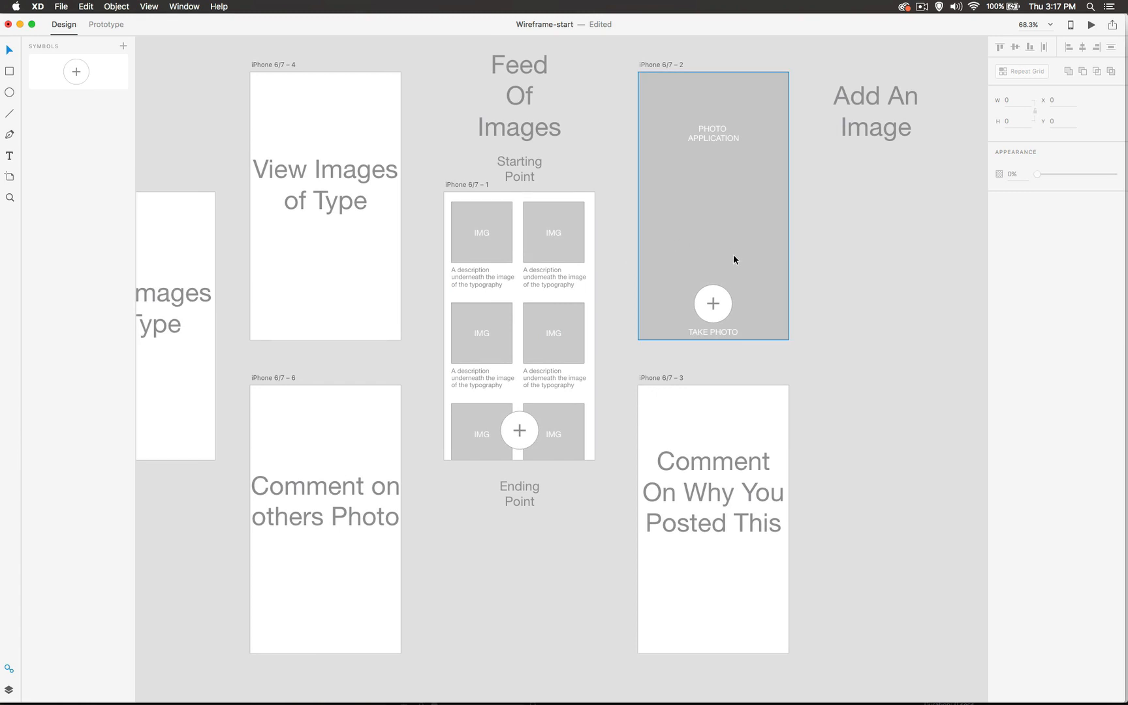
scroll(647, 282, up, 2)
click(757, 519)
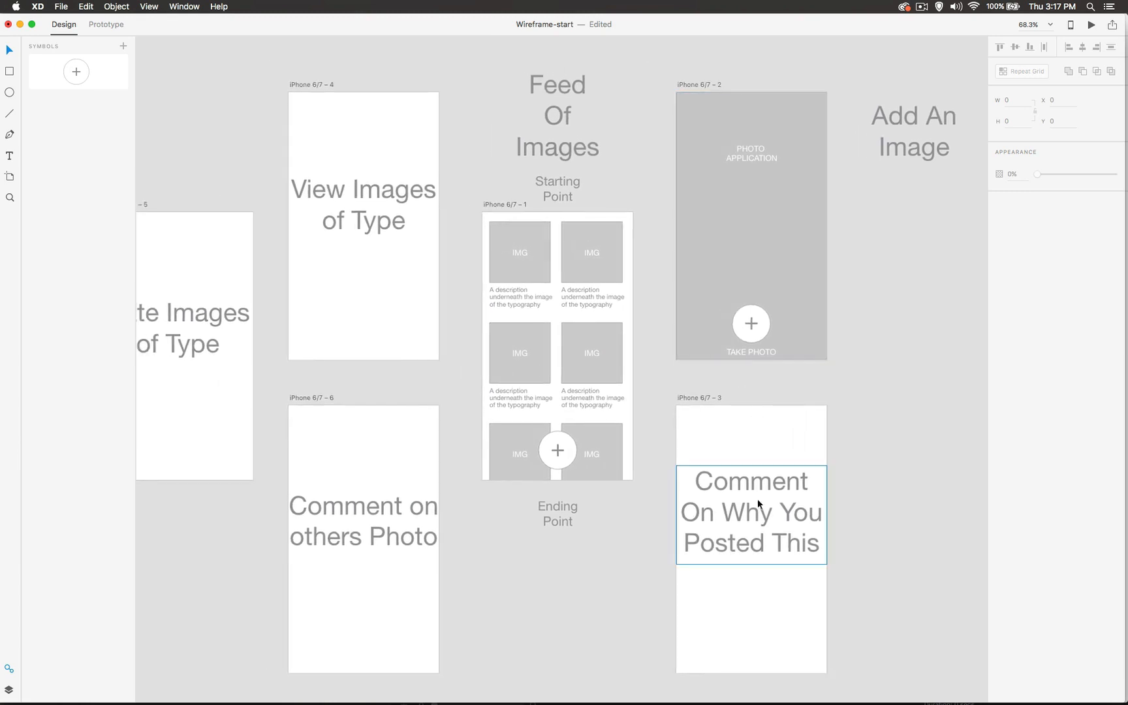
drag(757, 518, 917, 466)
drag(346, 526, 158, 643)
drag(340, 219, 185, 106)
drag(302, 239, 453, 235)
drag(329, 316, 167, 237)
drag(521, 297, 355, 319)
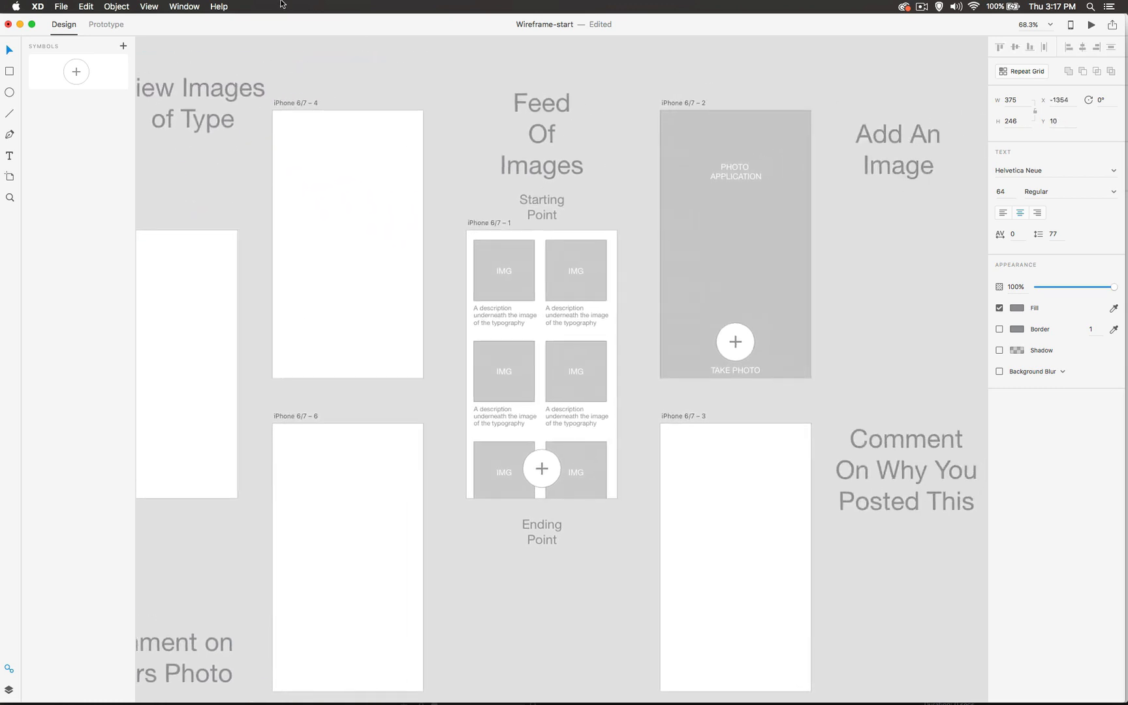
Step: Switch to the Wireframe-progree document
click(171, 7)
click(212, 107)
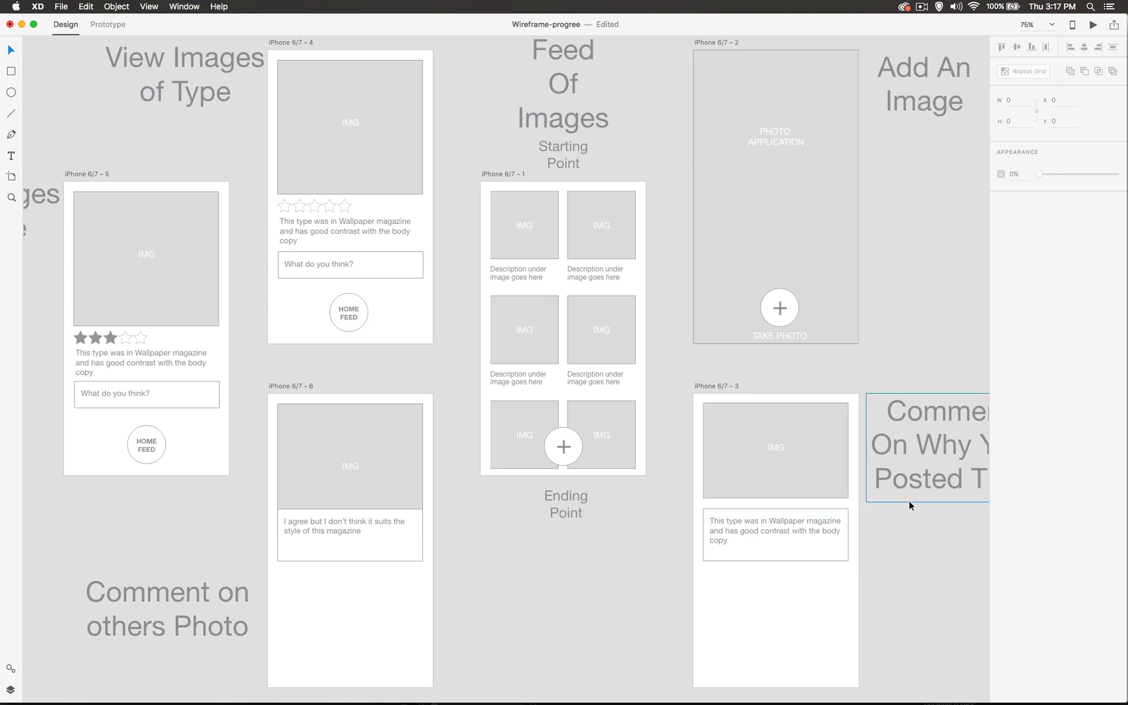
scroll(881, 525, right, 2)
scroll(882, 525, right, 5)
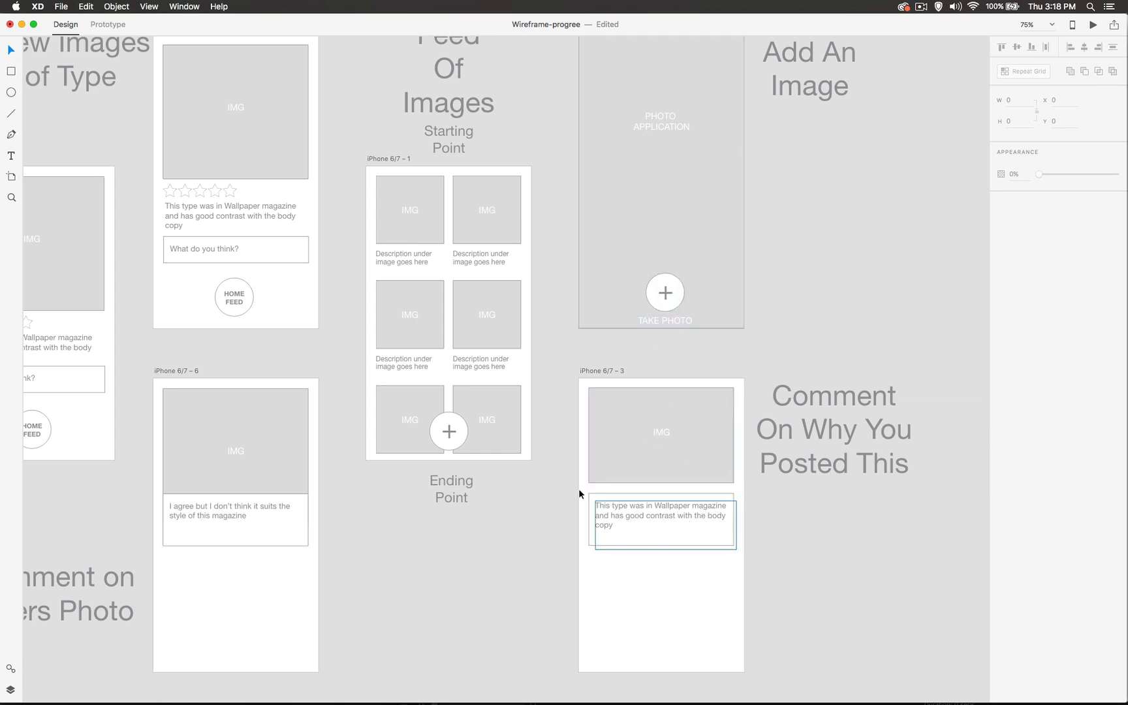
Step: Copy the light keyboard from the Google Material UI kit and return to the Wireframe-progree document
click(61, 7)
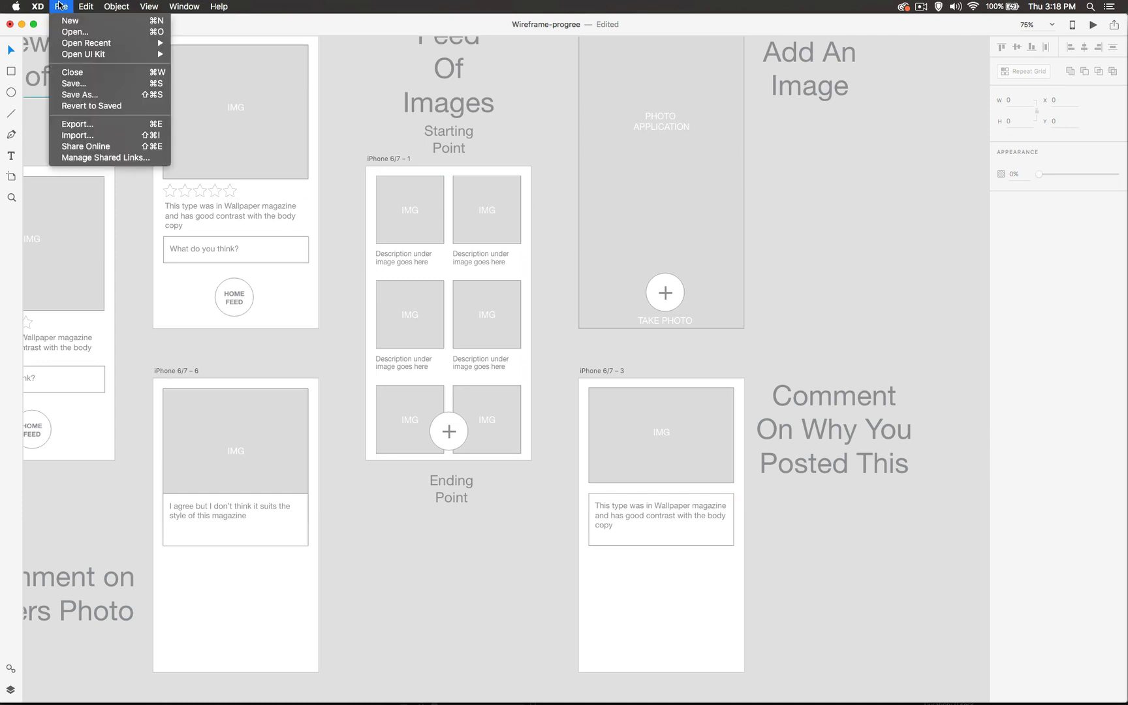
mouse_move(70, 57)
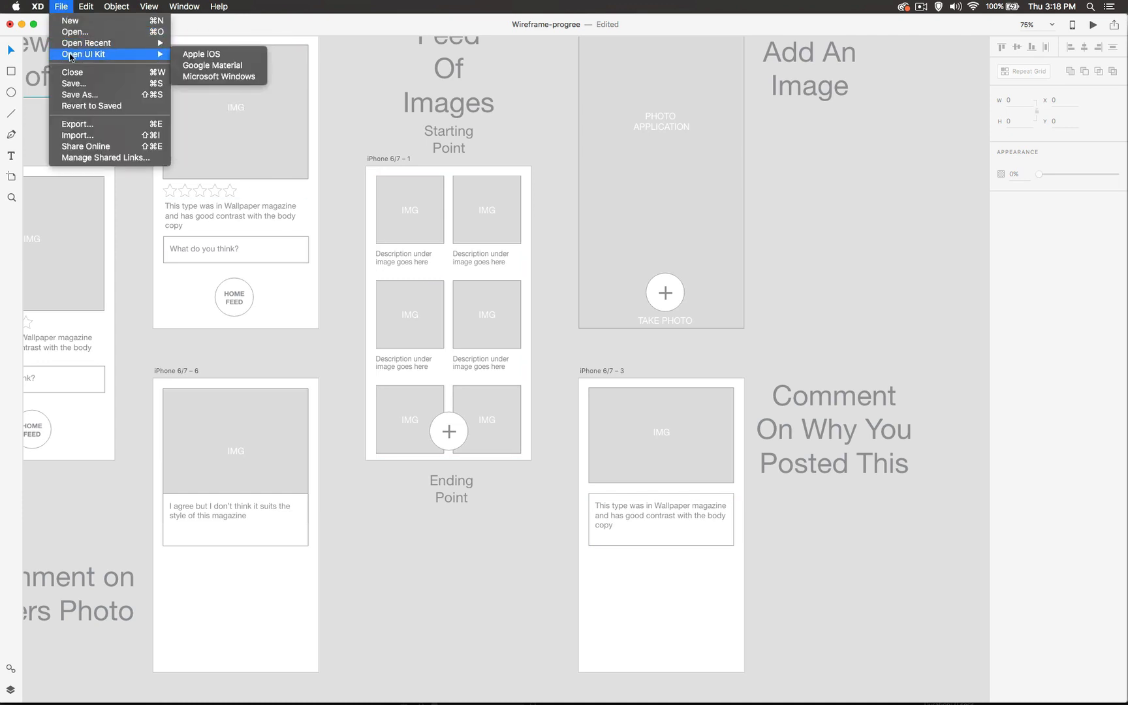
click(201, 72)
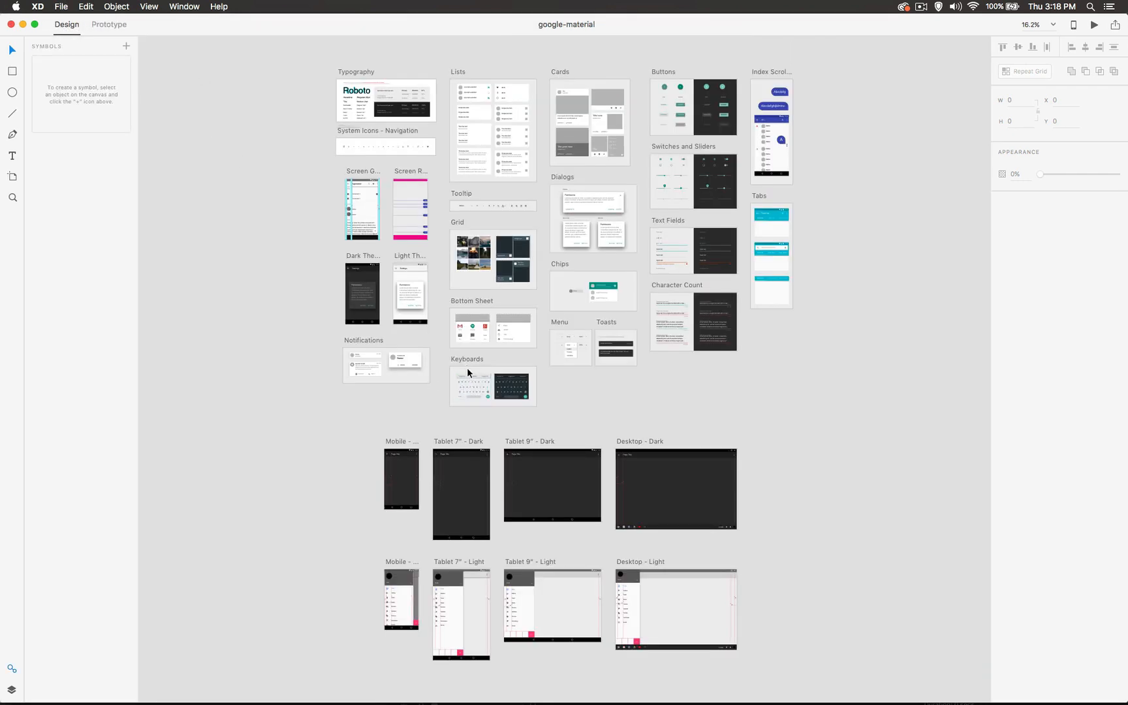
click(468, 386)
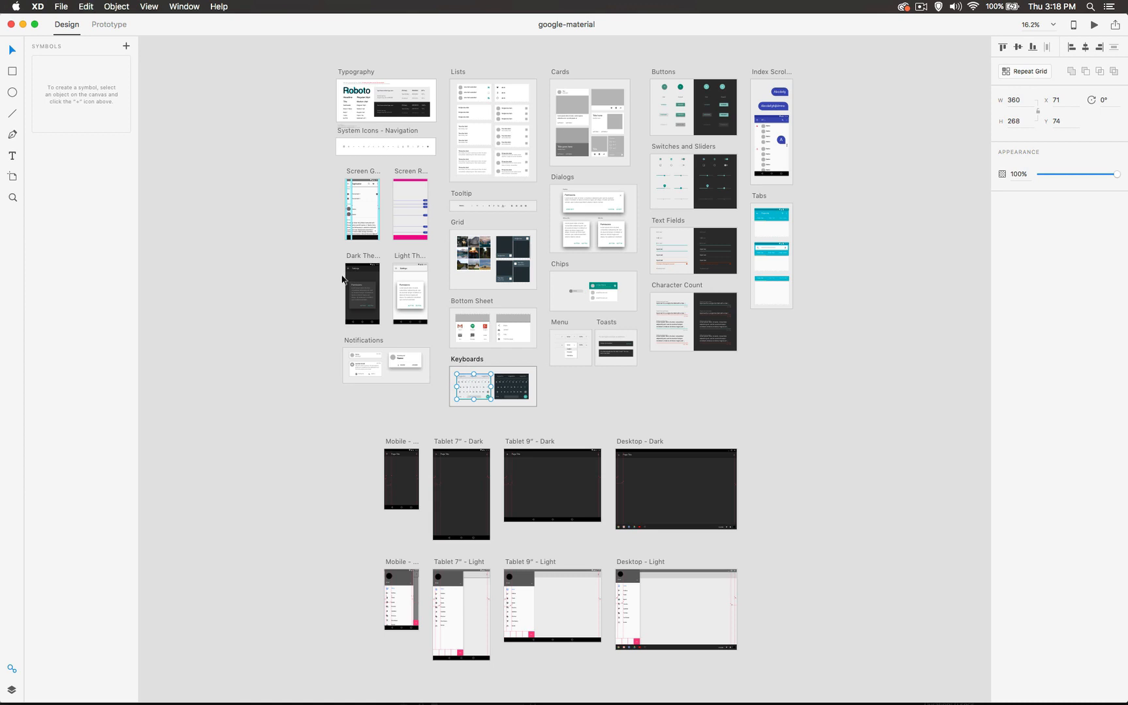
click(10, 26)
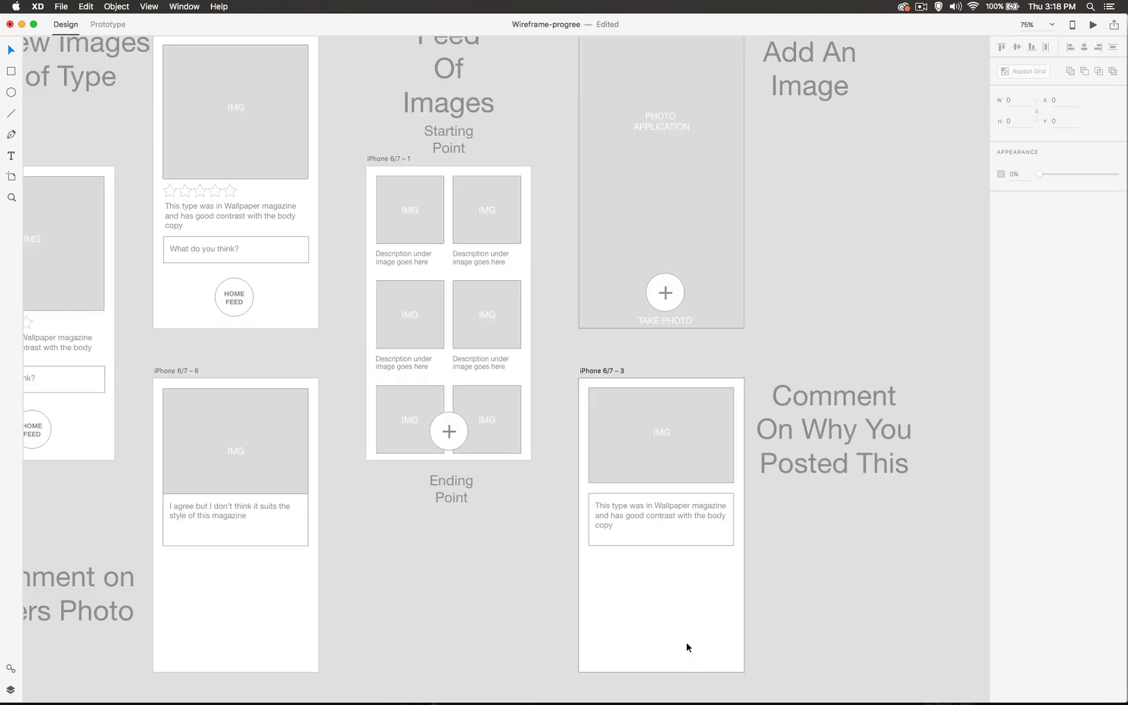
Step: Paste the keyboard at the bottom of the iPhone 6/7 – 3 artboard and widen it to the artboard's 375 width
key(super+v)
drag(685, 495, 649, 637)
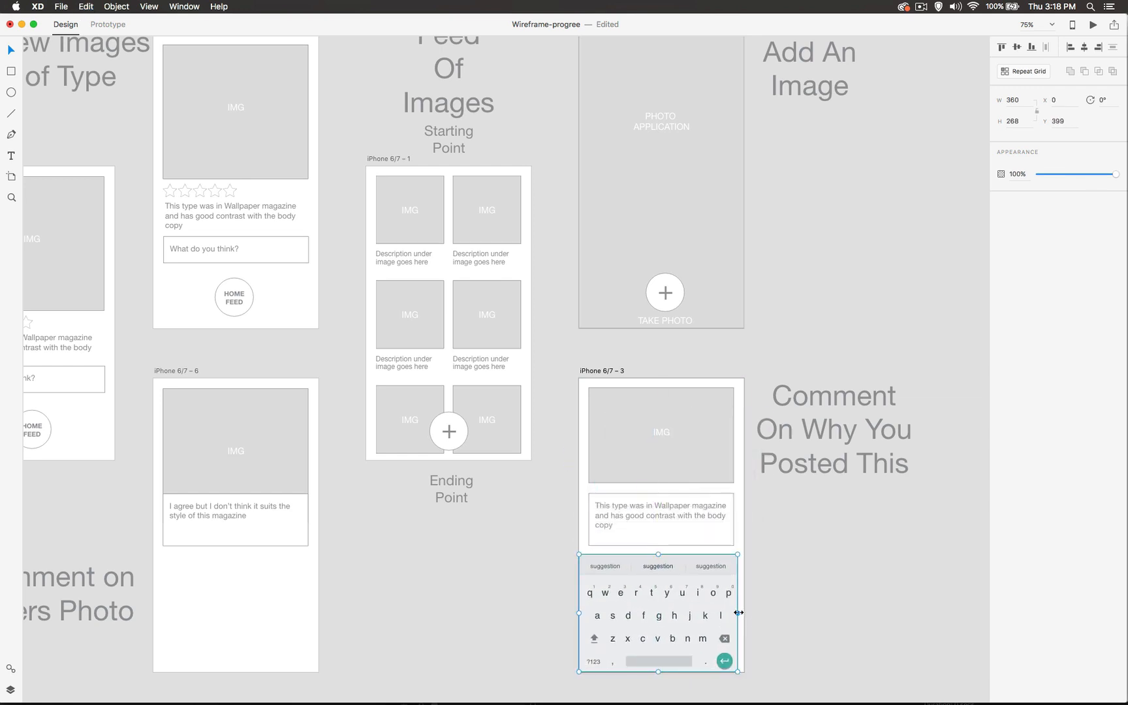
drag(737, 612, 841, 593)
click(789, 601)
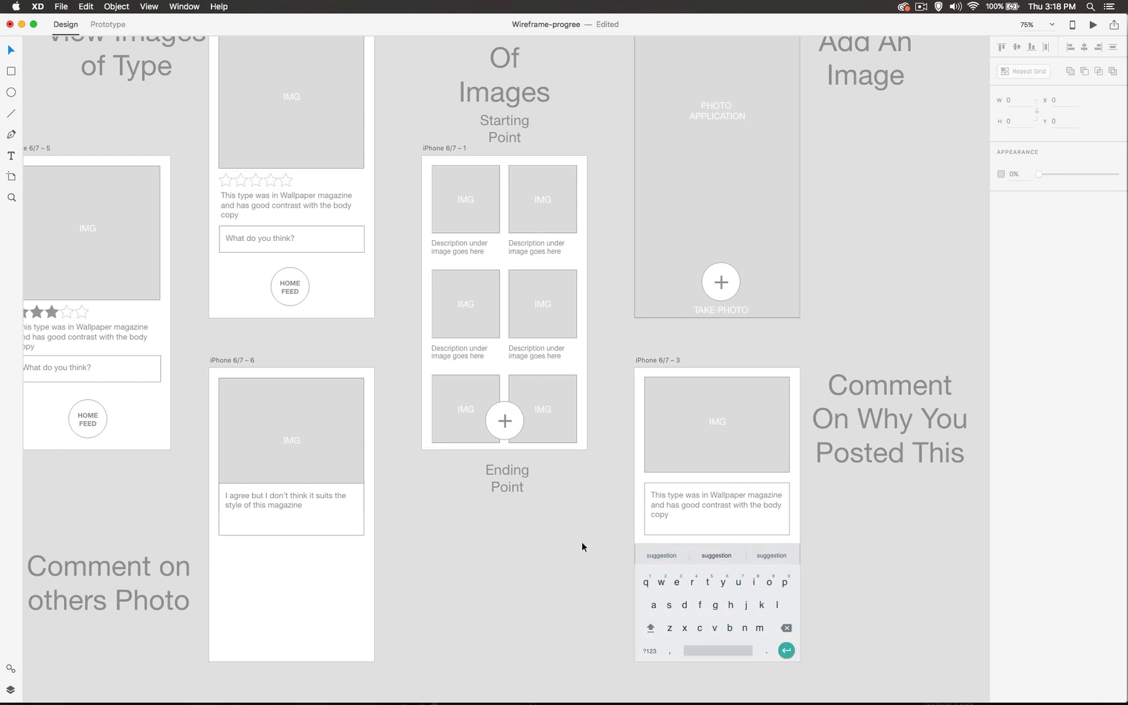
Step: Copy the widened keyboard to the bottom of the iPhone 6/7 – 6 artboard
click(646, 558)
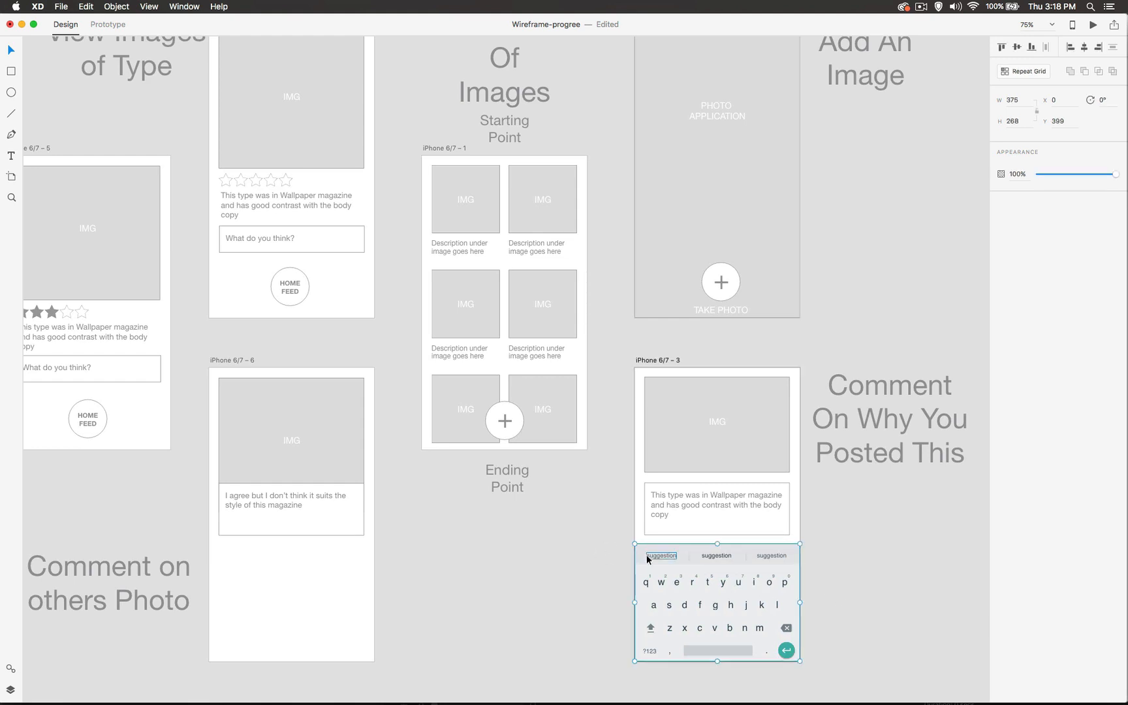
drag(525, 547, 717, 475)
click(472, 535)
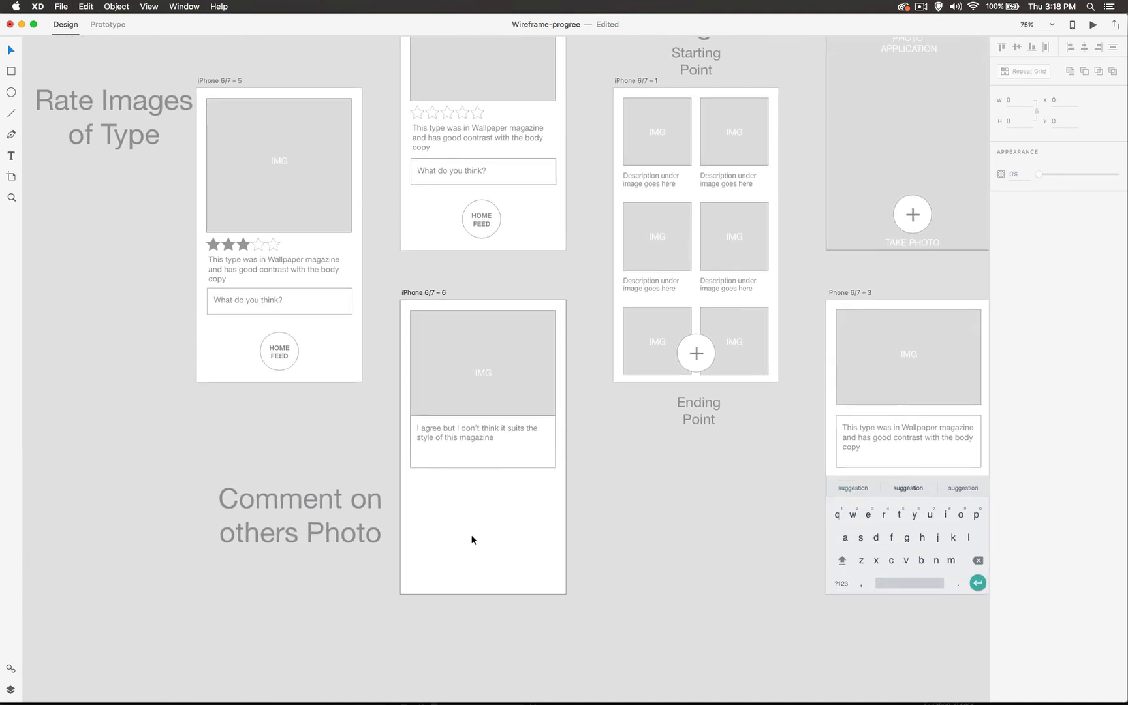
key(super+v)
click(622, 529)
drag(619, 493, 644, 693)
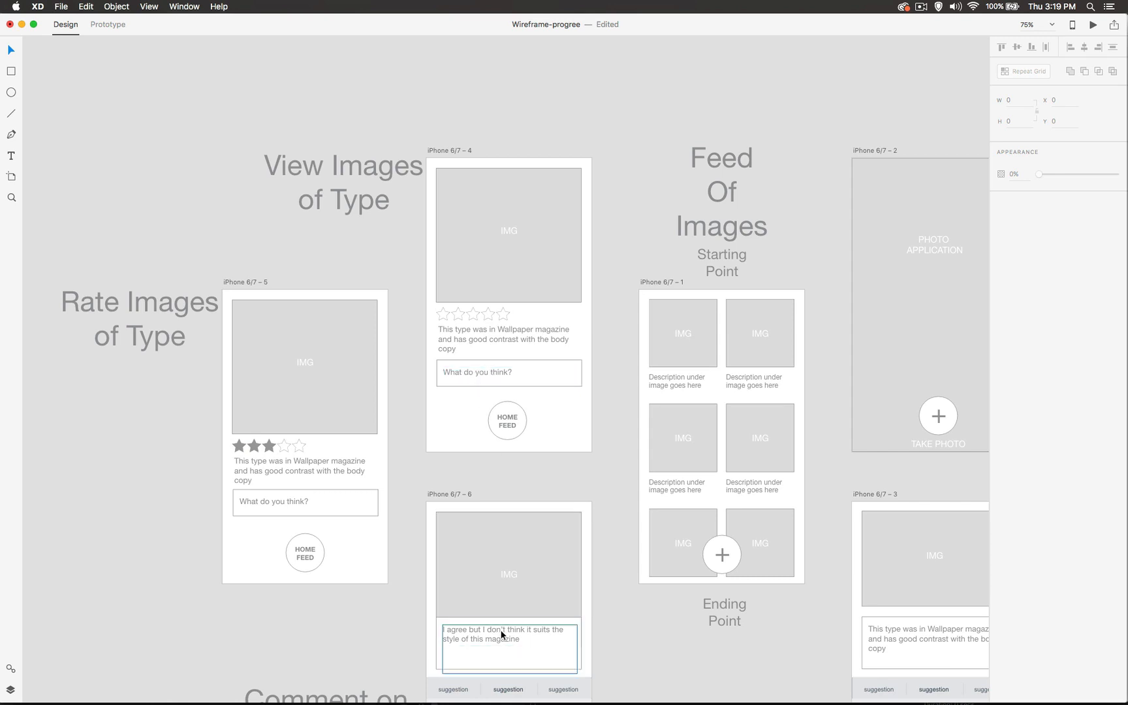
scroll(578, 631, down, 5)
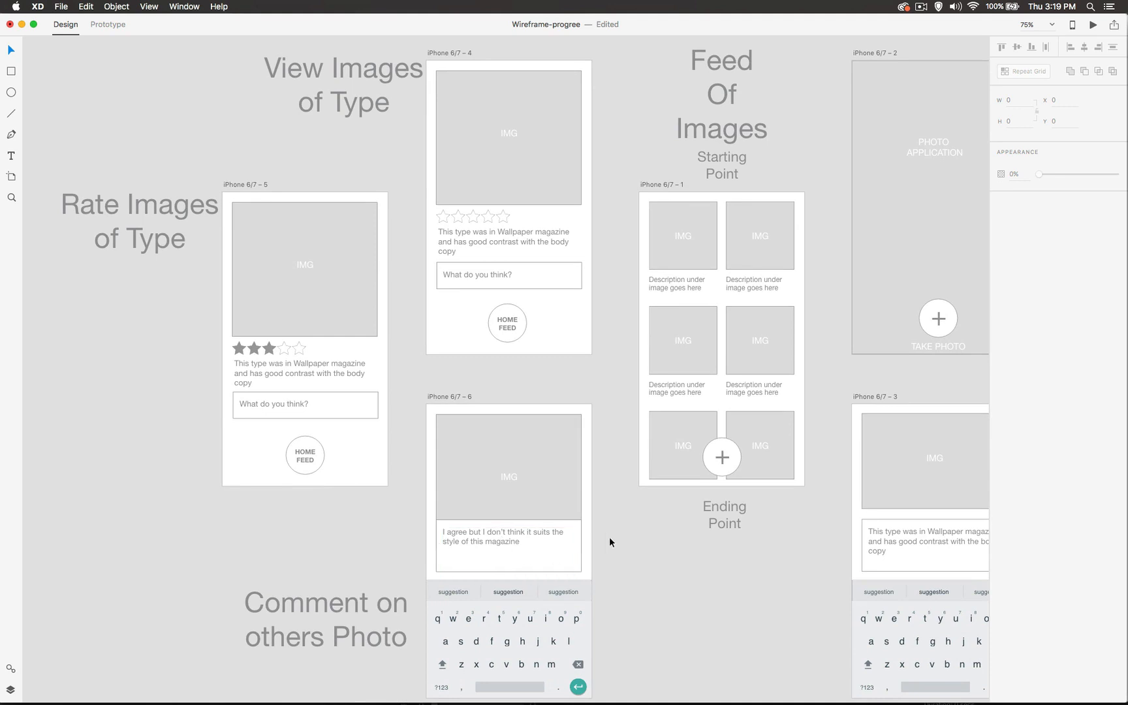
drag(626, 555, 622, 522)
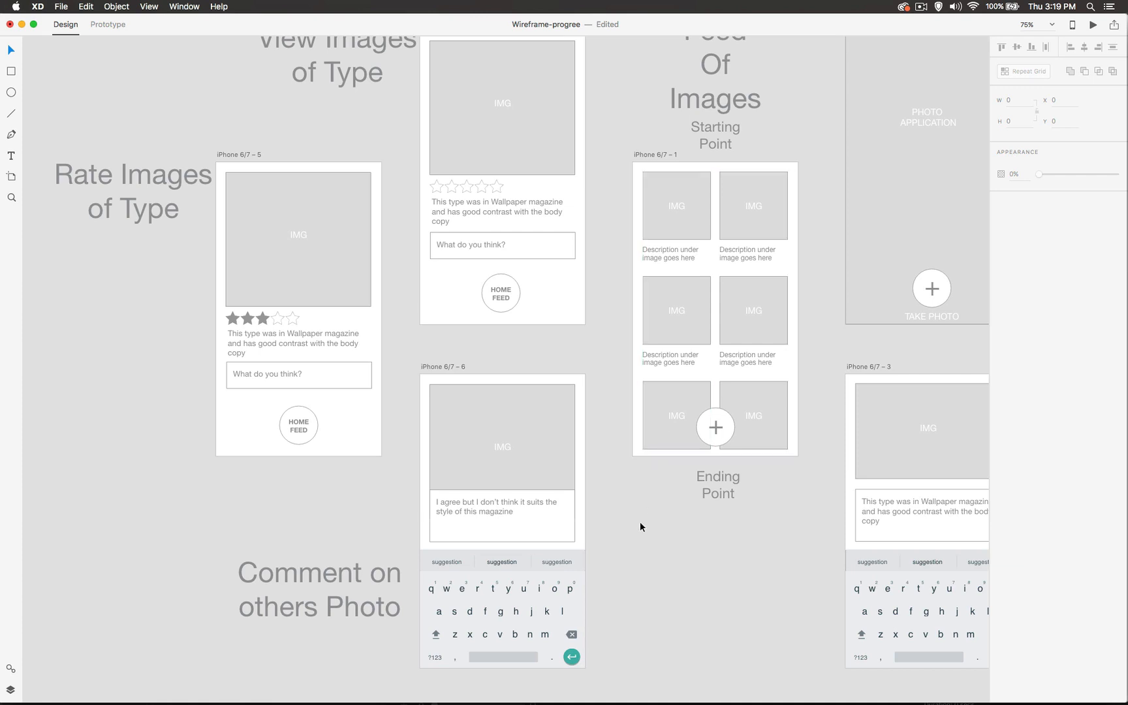
drag(659, 516, 626, 568)
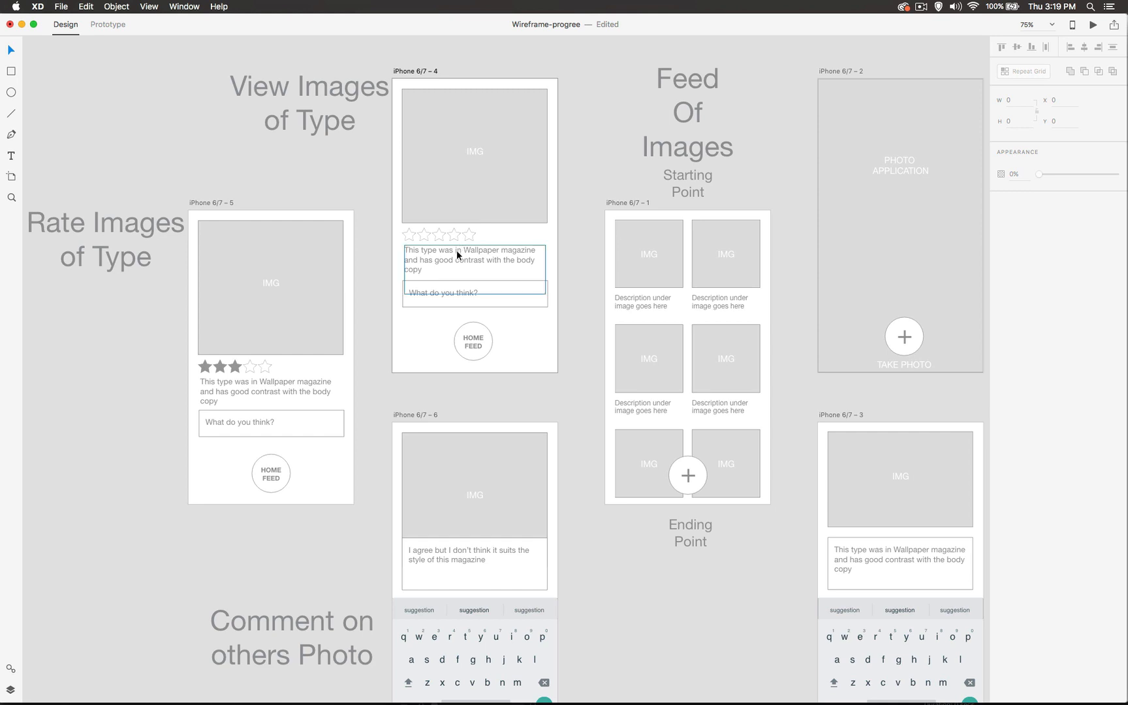
Step: Switch to prototyping and link the plus button on iPhone 6/7 – 1 to iPhone 6/7 – 2 with a Slide Left transition
click(112, 28)
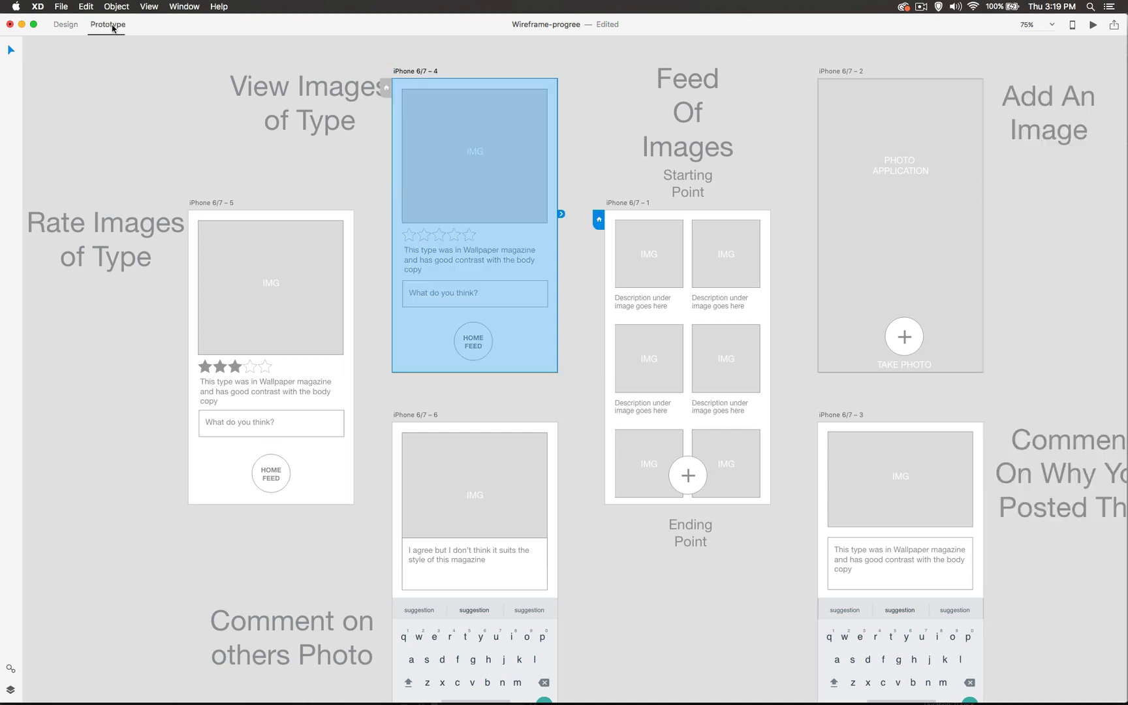
drag(790, 254, 632, 288)
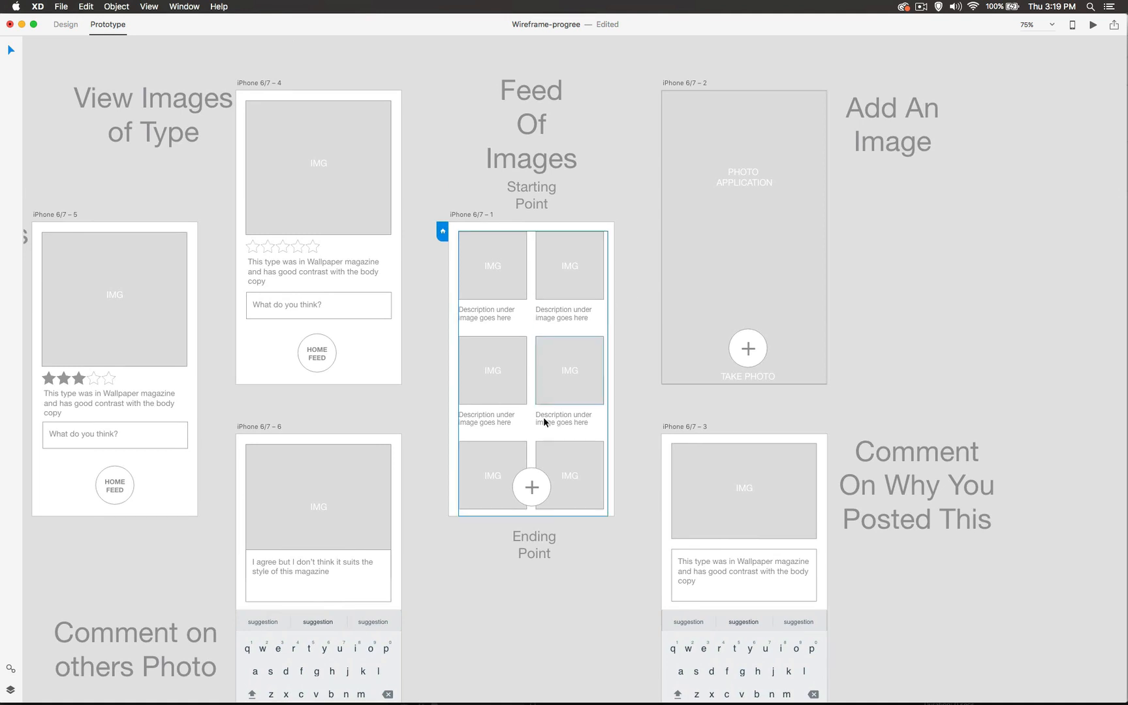
click(532, 487)
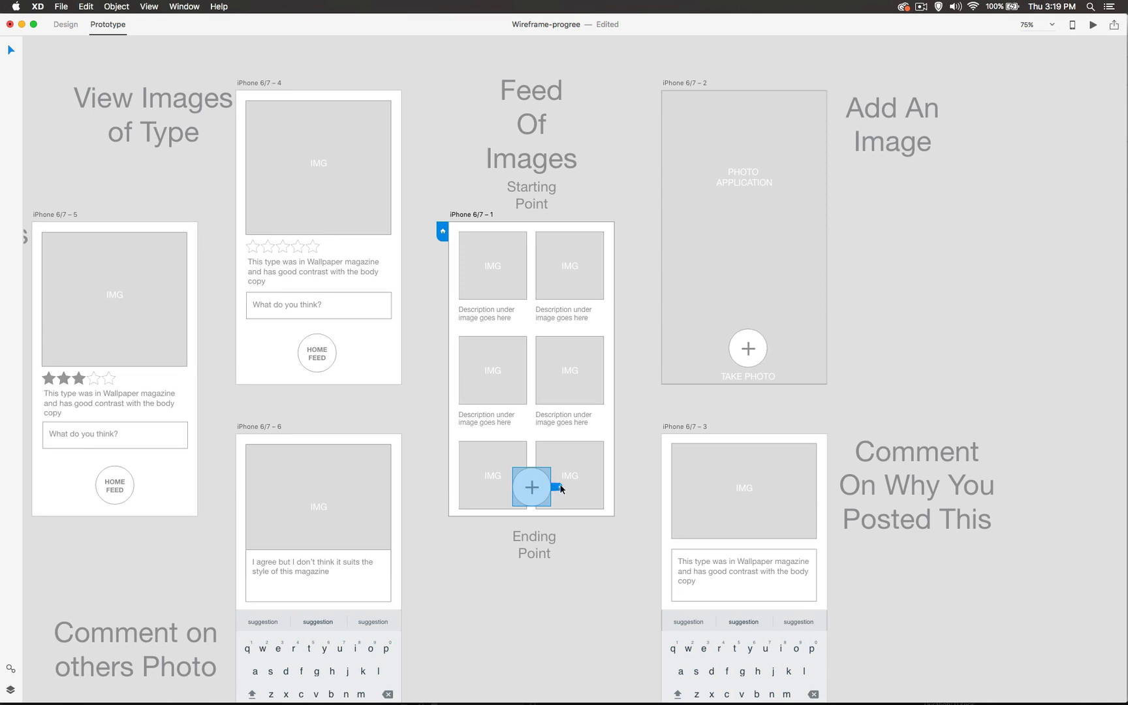
drag(554, 487, 680, 325)
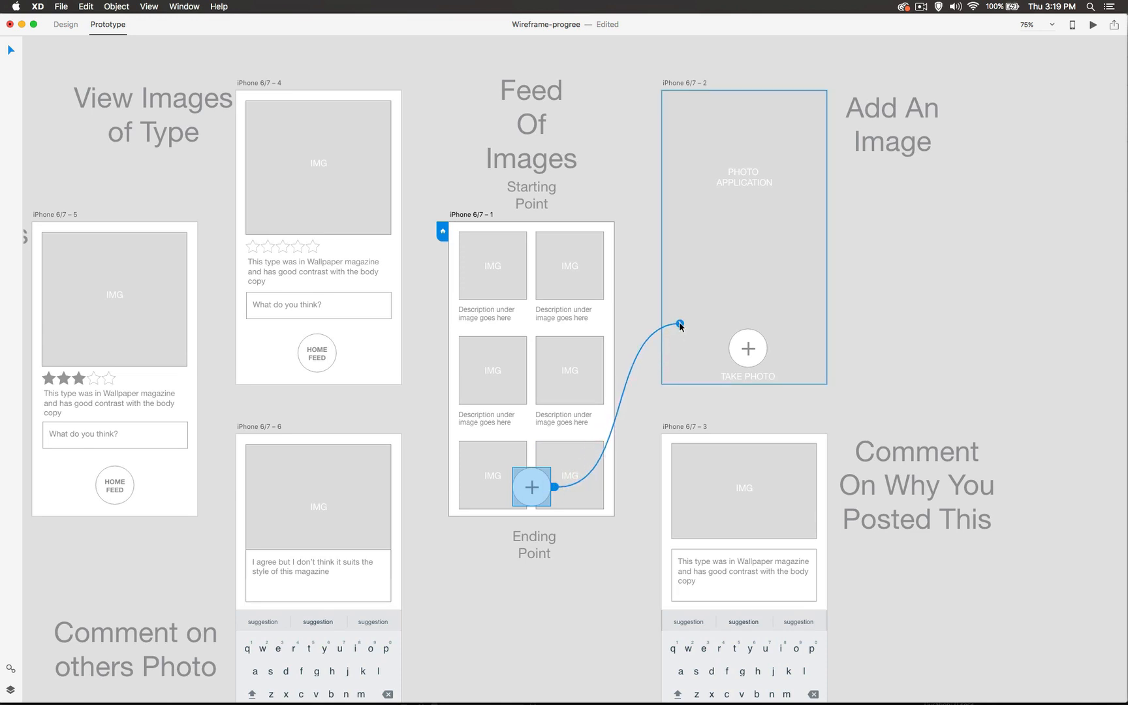
click(636, 155)
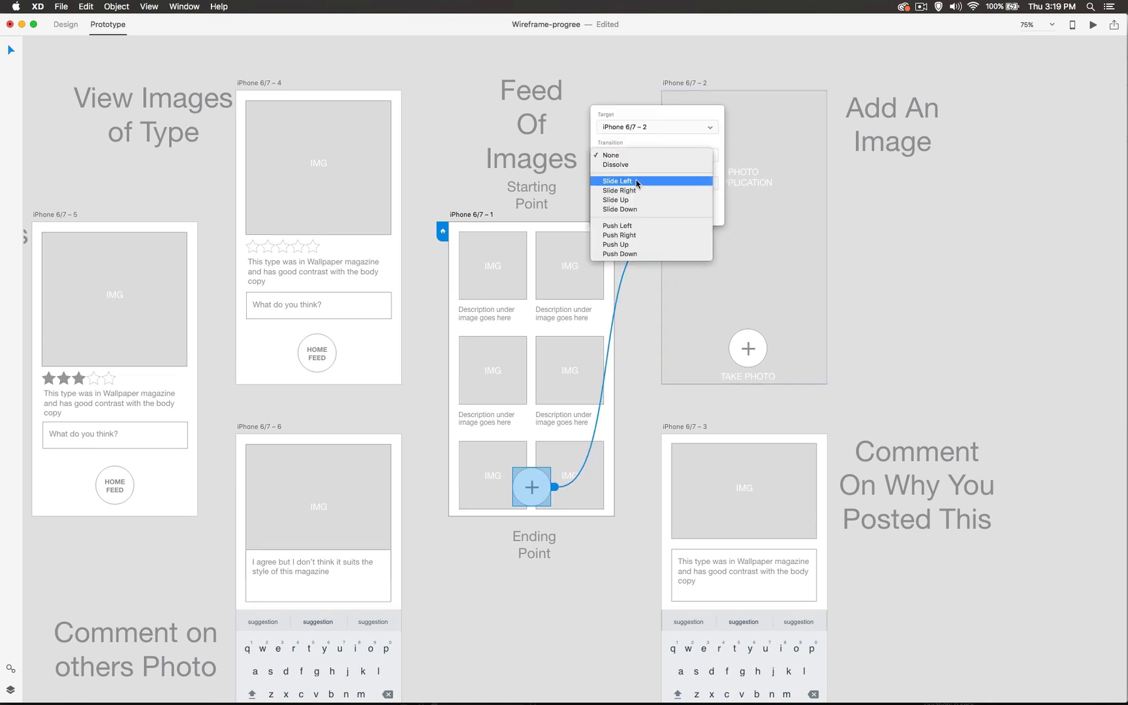
click(637, 182)
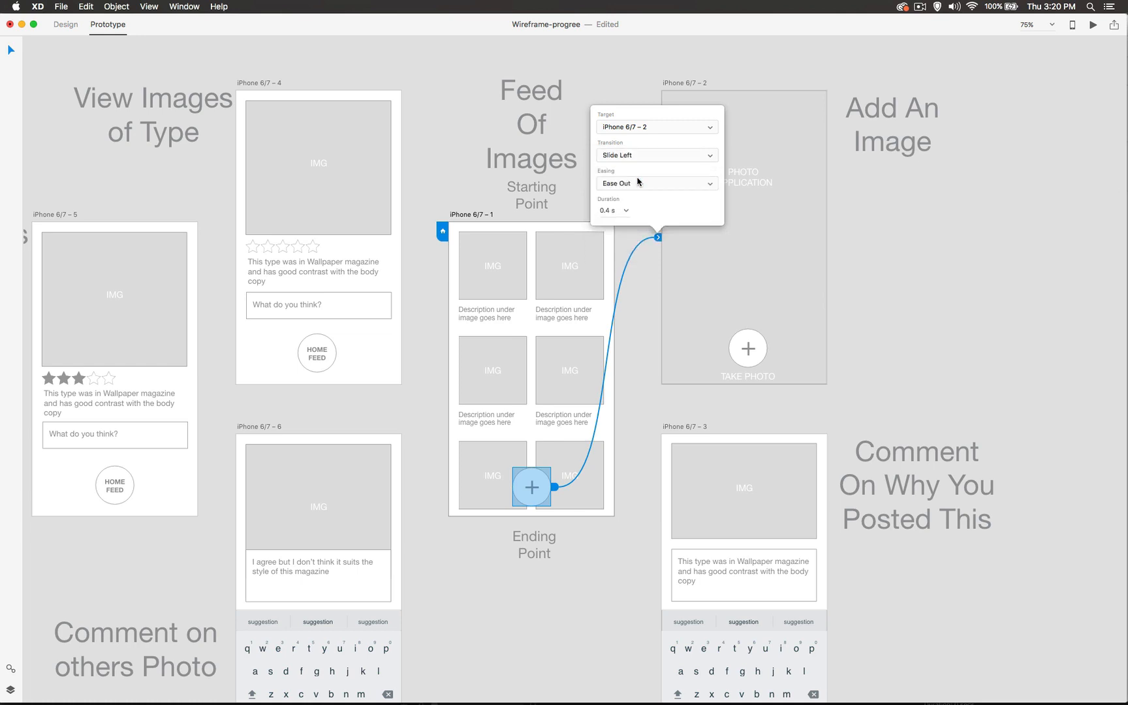
Step: Link the plus button above TAKE PHOTO on iPhone 6/7 – 2 to the iPhone 6/7 – 3 artboard with Slide Left
click(743, 244)
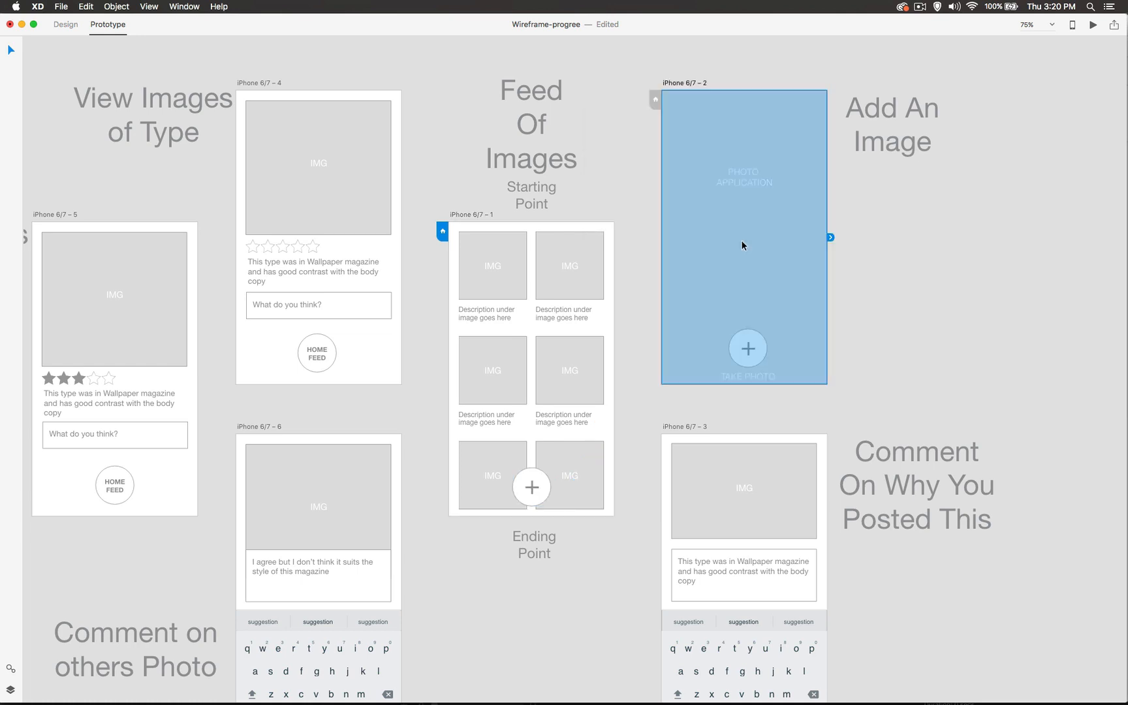
click(751, 349)
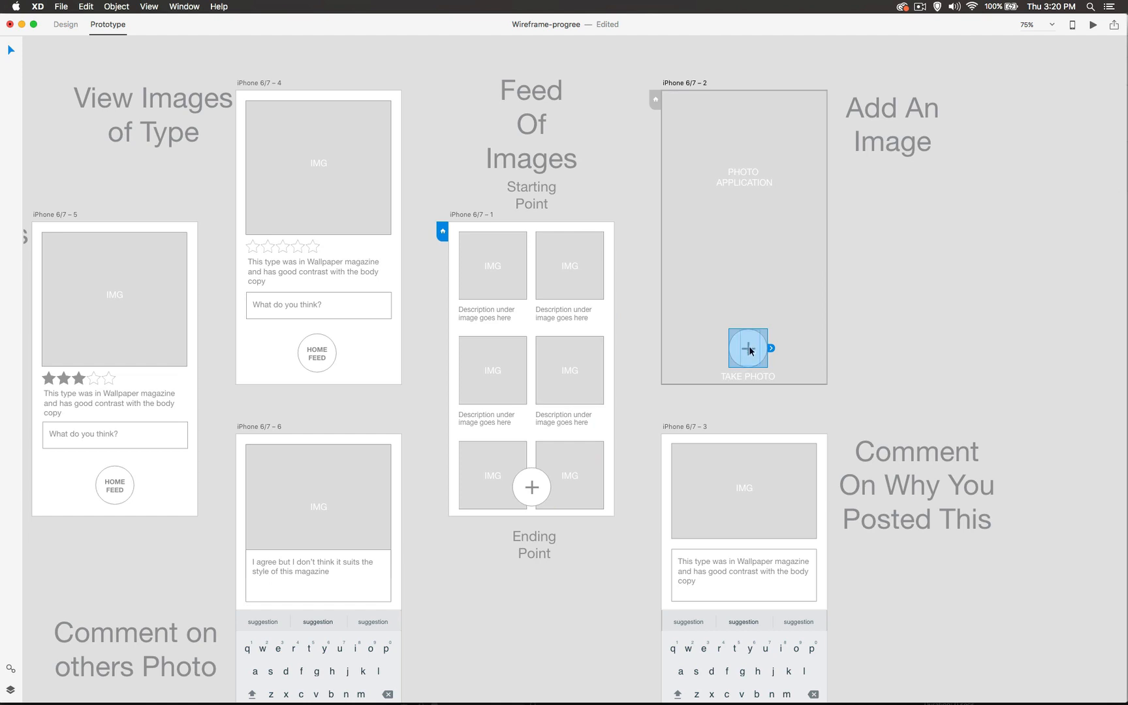
drag(771, 349, 773, 449)
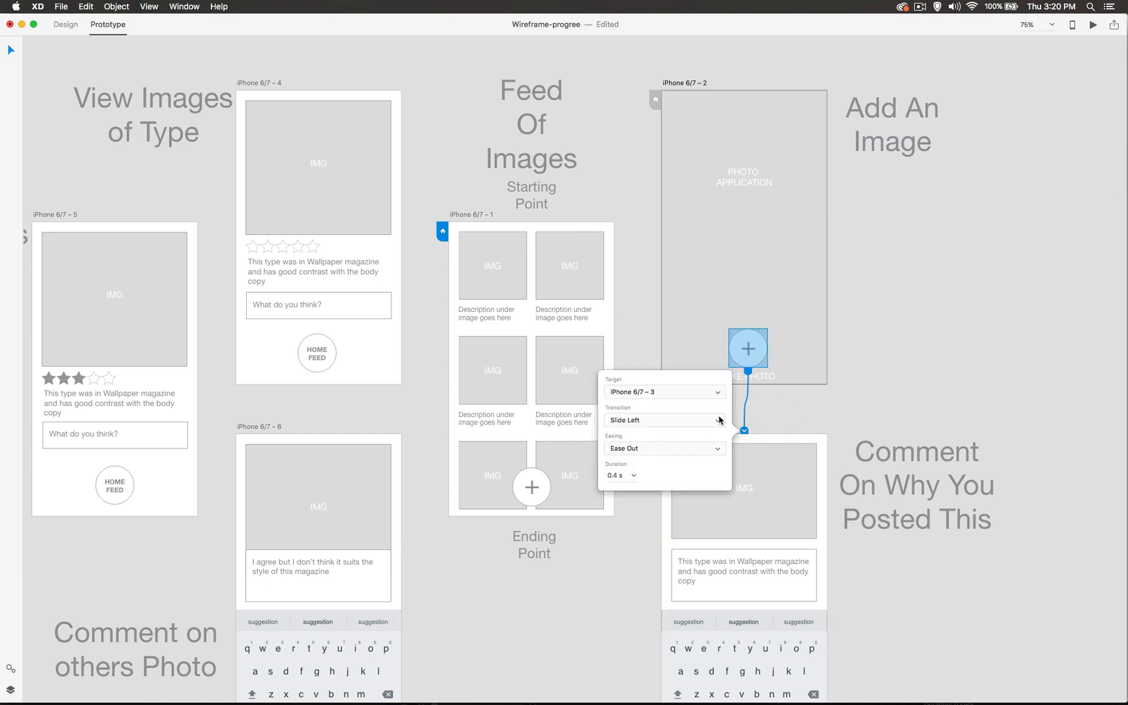
click(868, 593)
Step: Link the keyboard on iPhone 6/7 – 3 back to the iPhone 6/7 – 1 feed artboard with Slide Left
drag(894, 621, 891, 457)
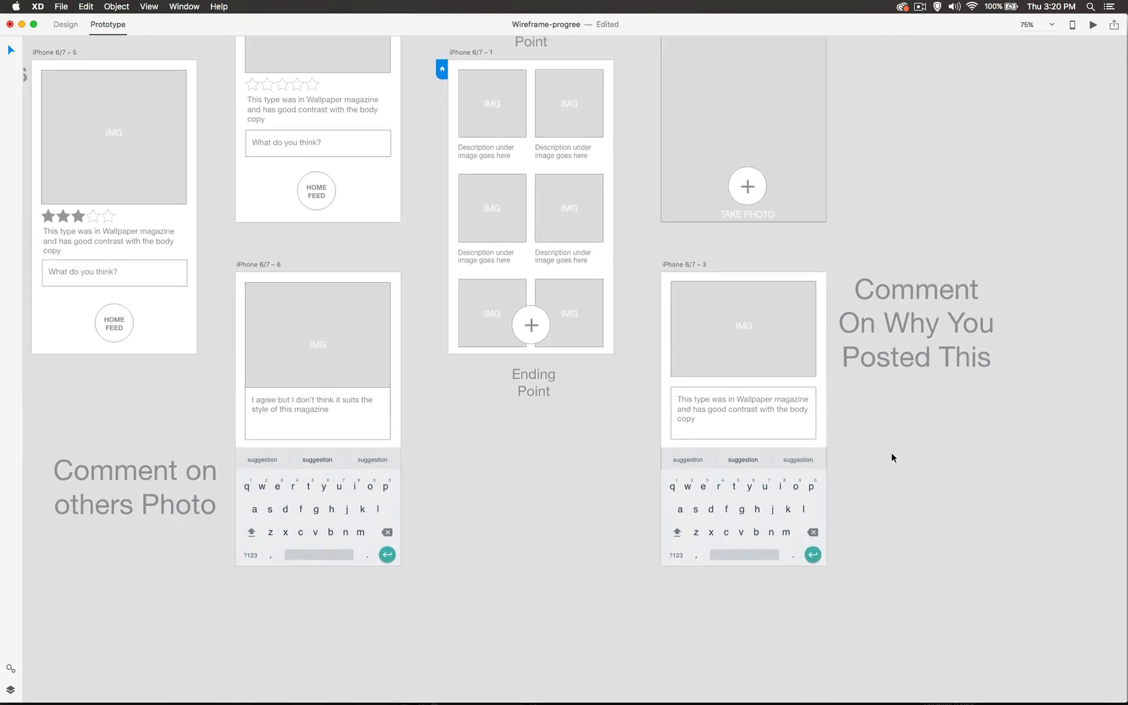
click(804, 553)
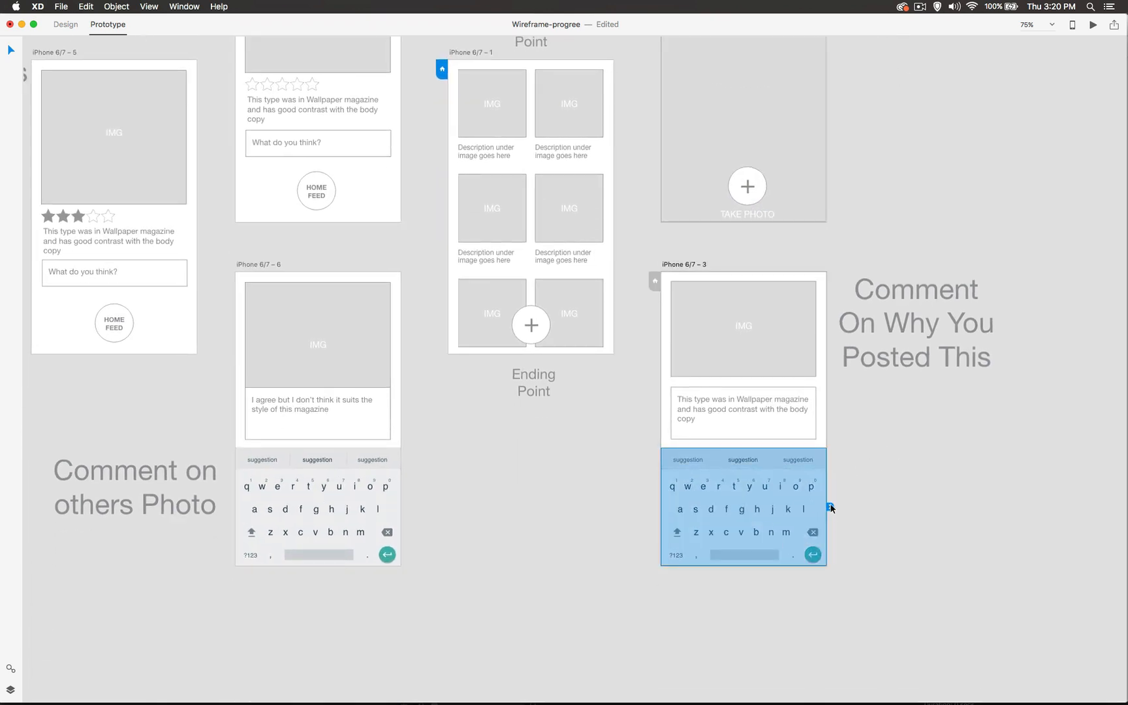
drag(750, 481, 566, 320)
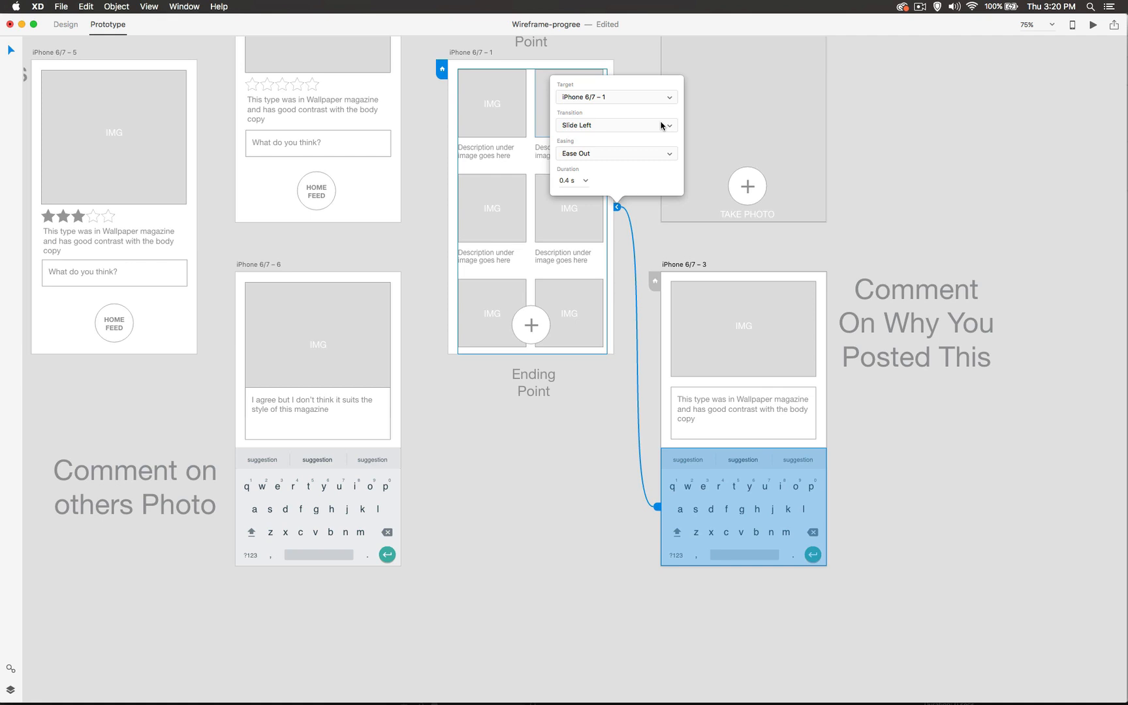
click(597, 462)
Step: Preview the prototype, testing the flow from the feed through taking a photo and commenting back to the feed, and close the preview
drag(596, 457, 587, 637)
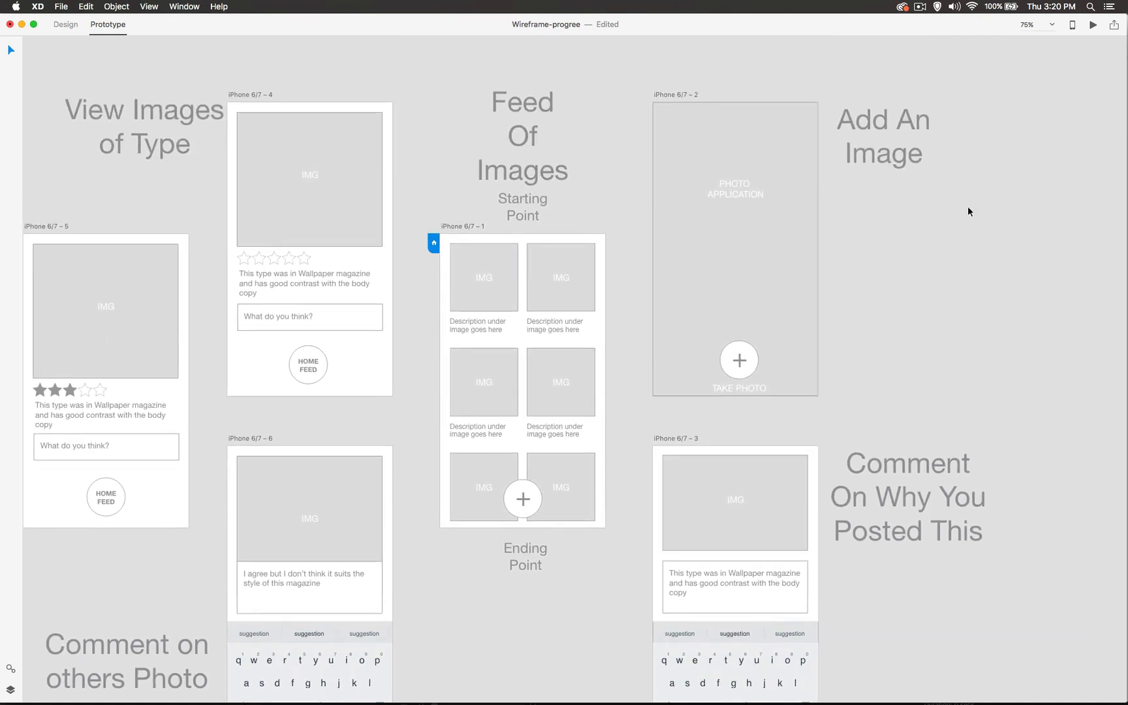
click(1093, 25)
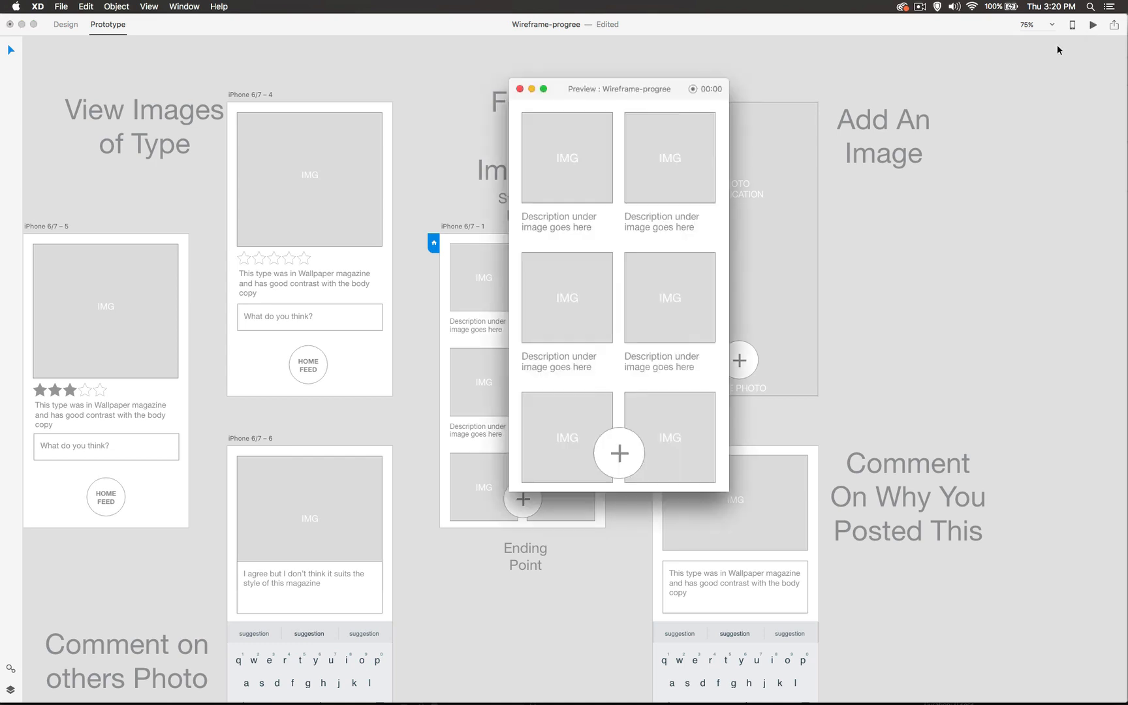
click(618, 453)
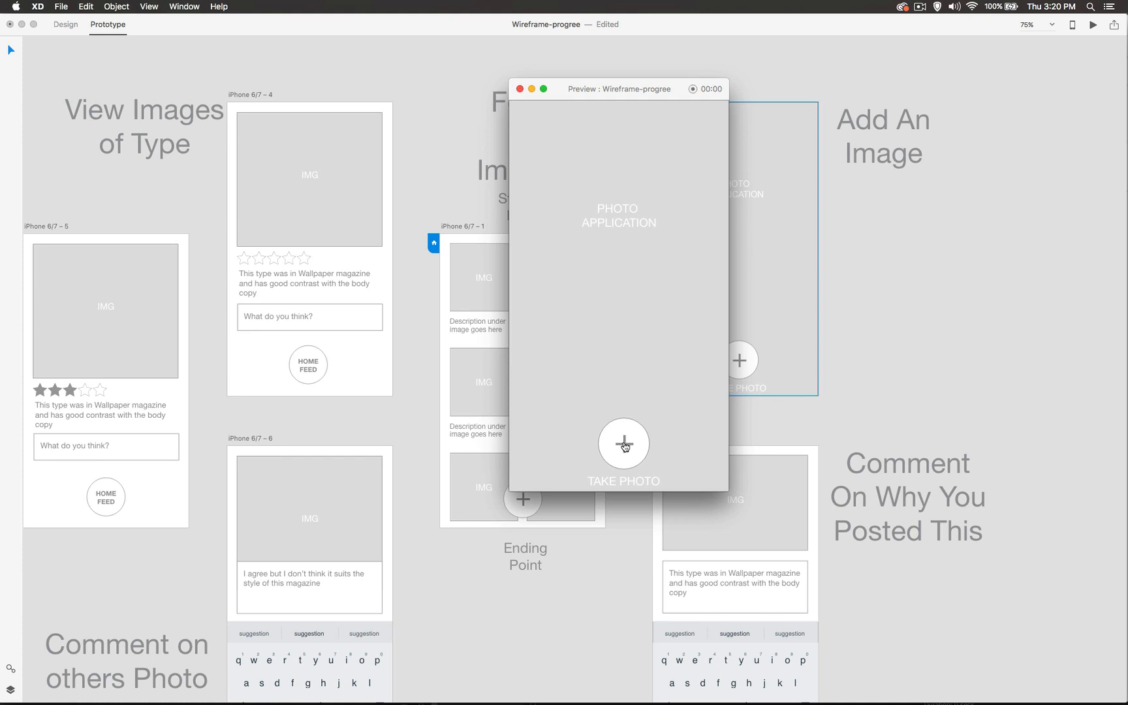
click(625, 446)
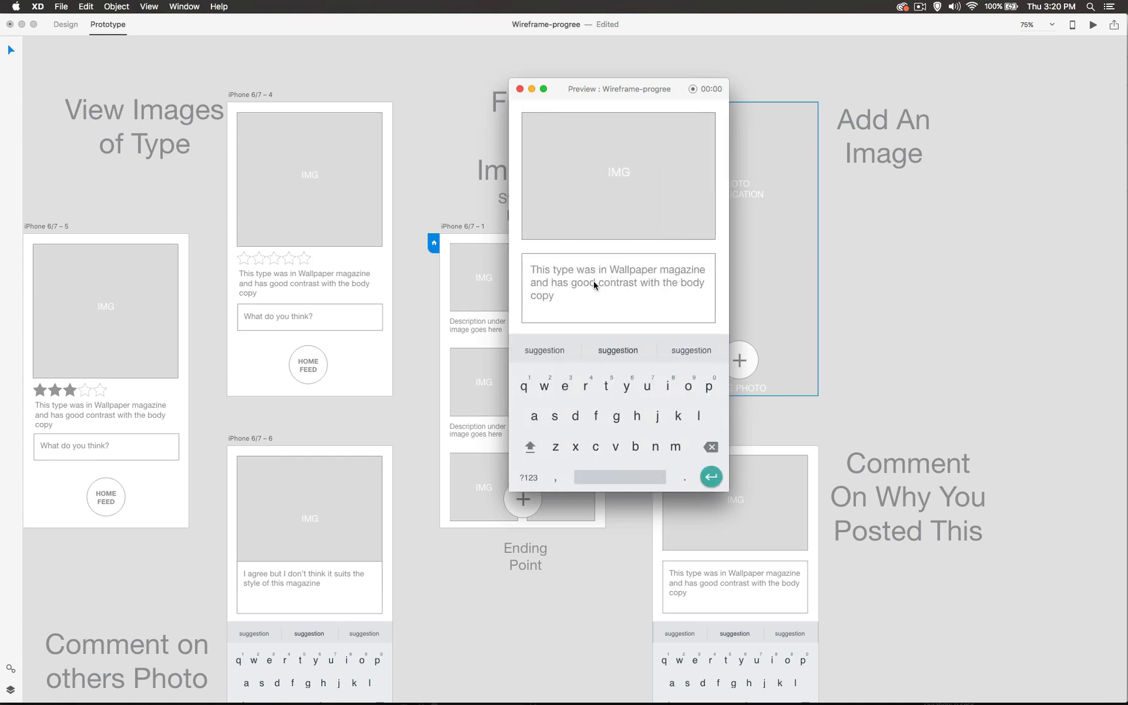
click(711, 477)
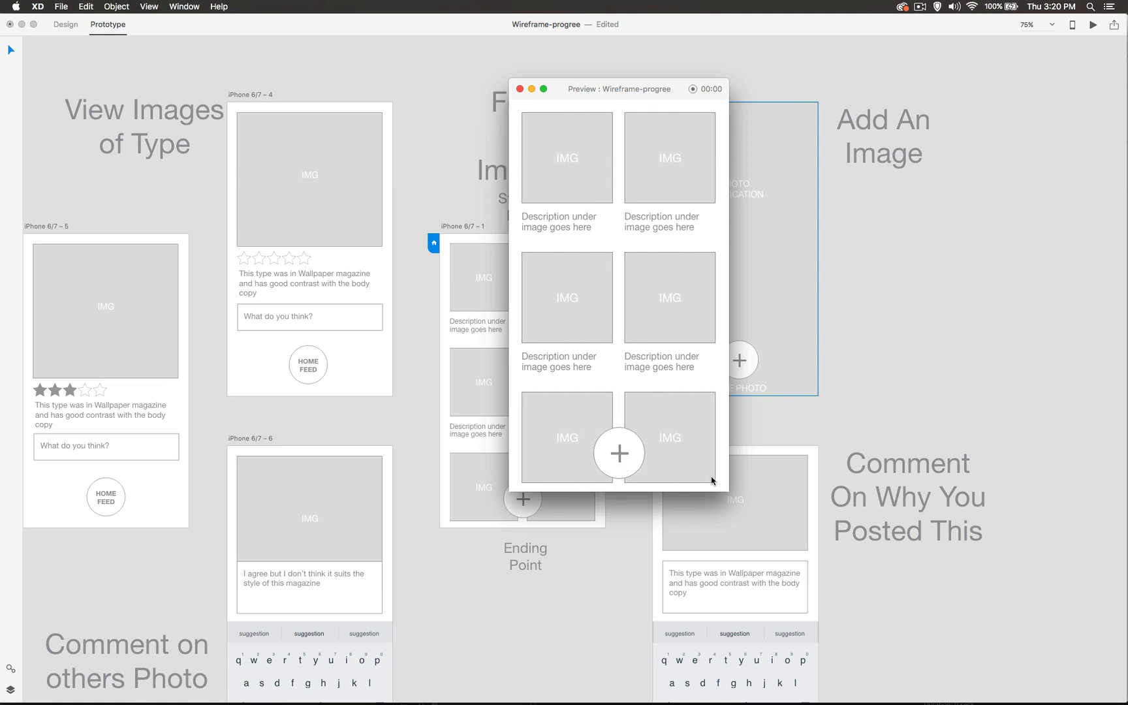
click(519, 89)
Step: Link the image grid on iPhone 6/7 – 1 to the iPhone 6/7 – 4 artboard with Slide Left
drag(437, 224, 606, 244)
click(644, 305)
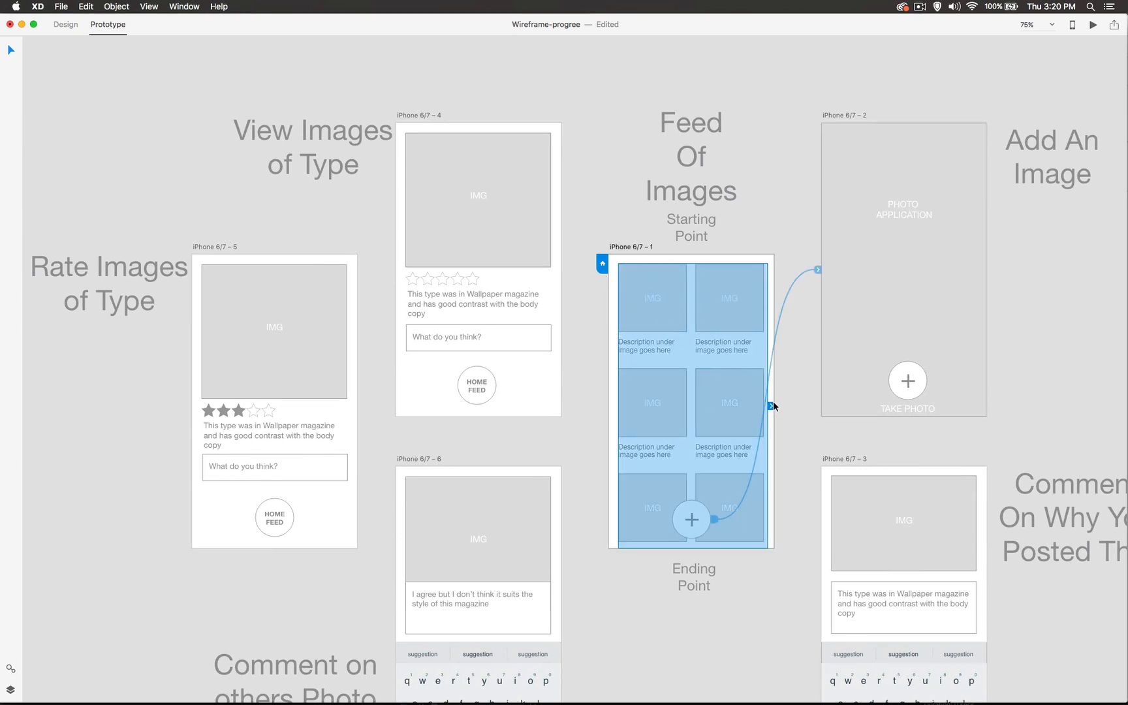
mouse_move(771, 406)
mouse_down()
mouse_move(777, 389)
mouse_move(789, 416)
mouse_up()
drag(771, 406, 559, 235)
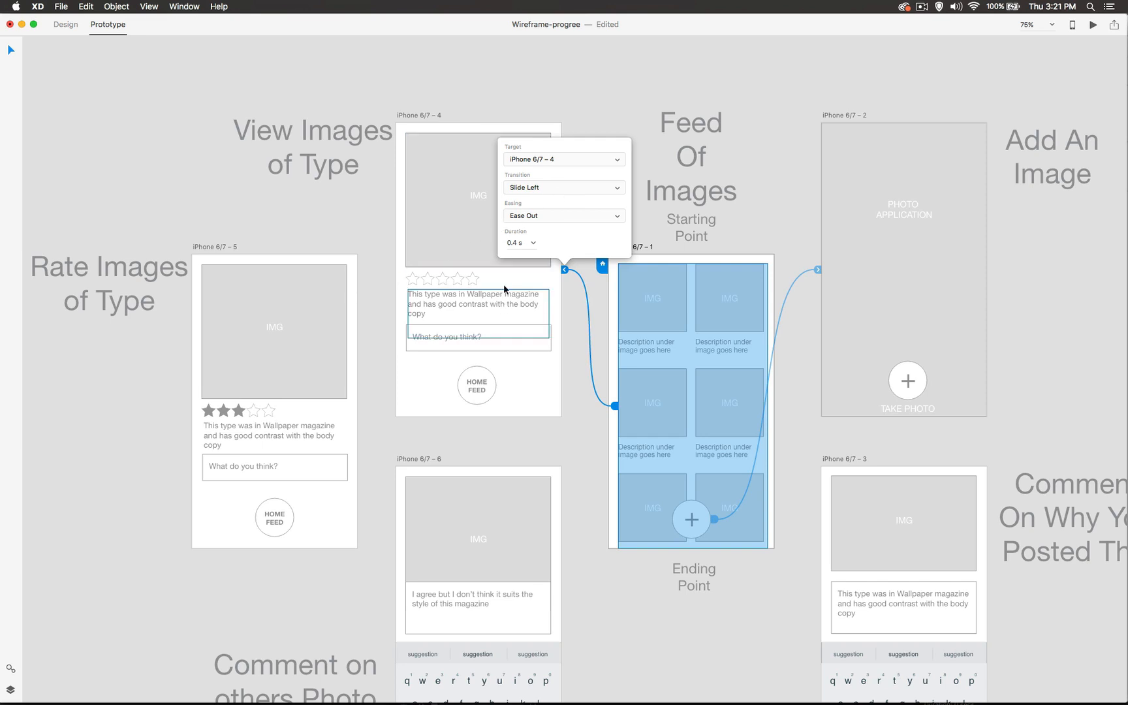
Step: Link the empty rating stars on iPhone 6/7 – 4 to iPhone 6/7 – 5 with the transition set to None
click(455, 278)
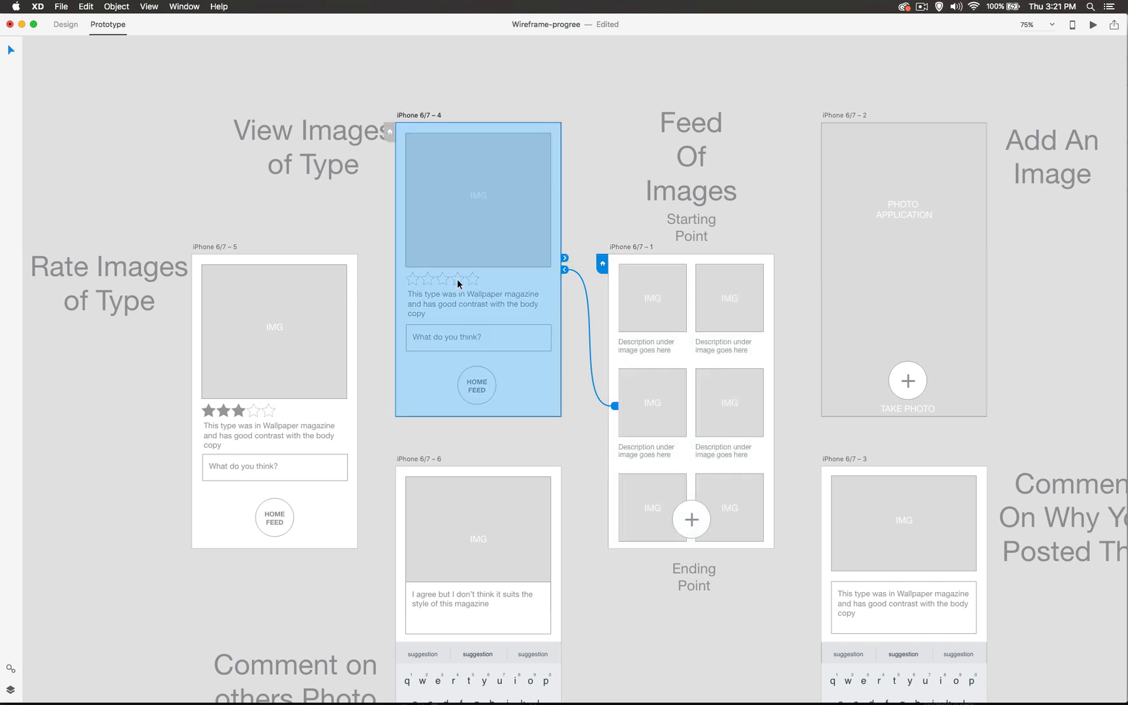
click(415, 276)
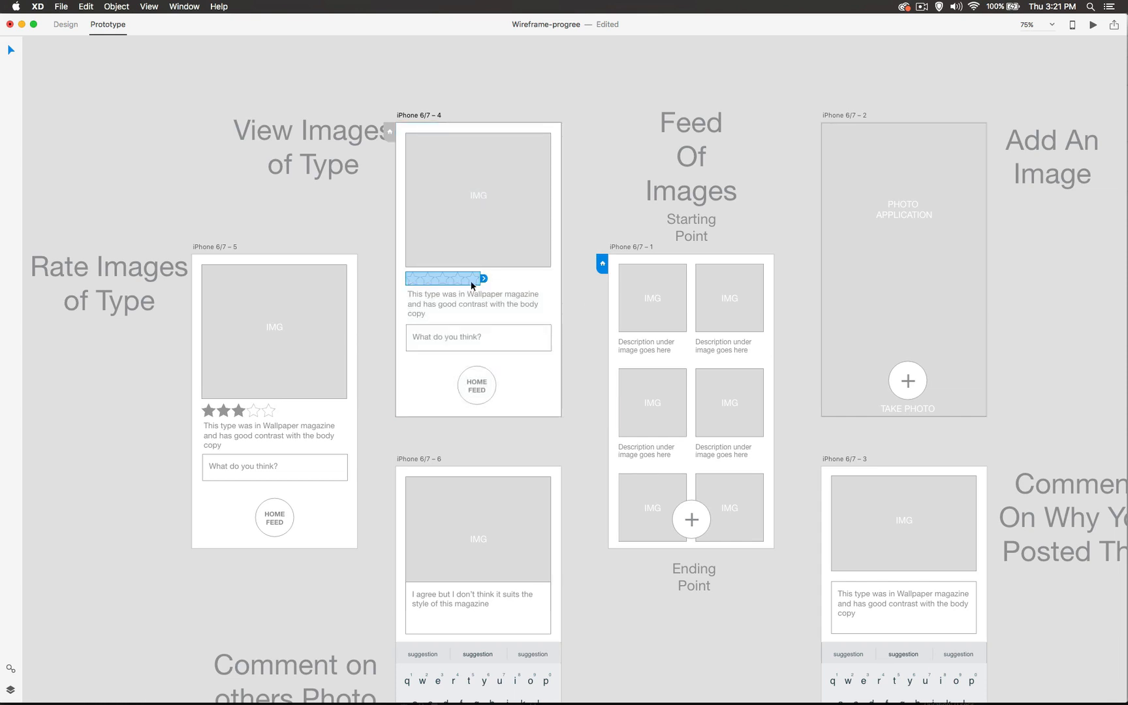
drag(483, 282, 354, 340)
click(353, 463)
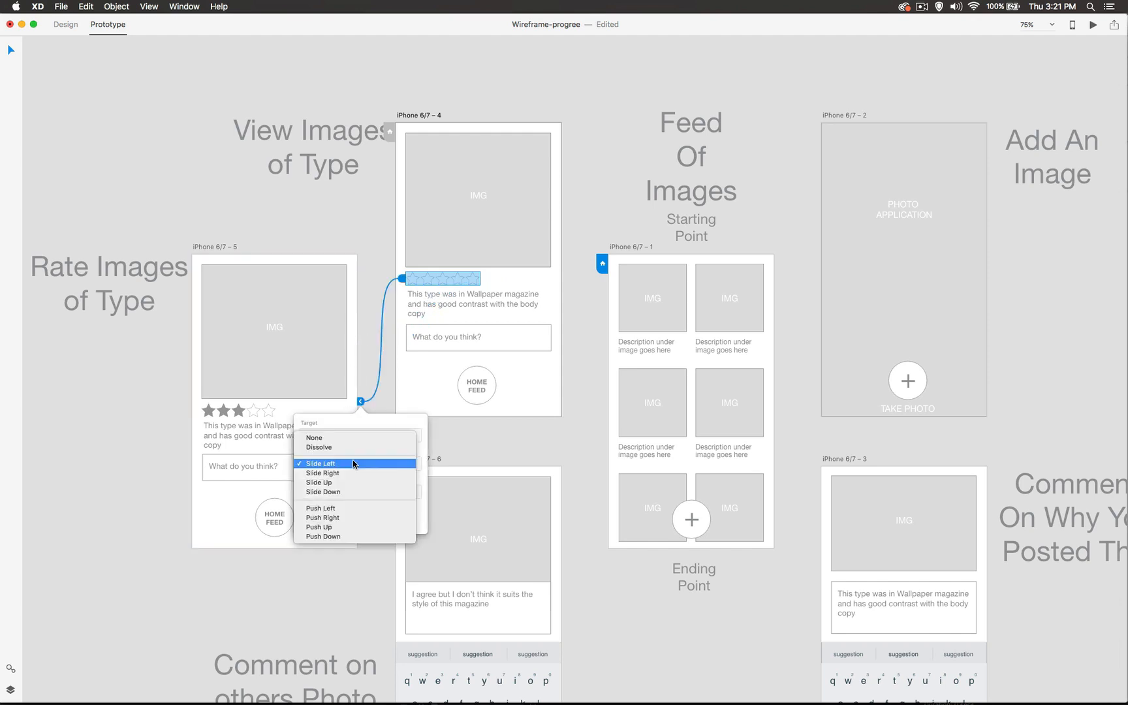
click(352, 438)
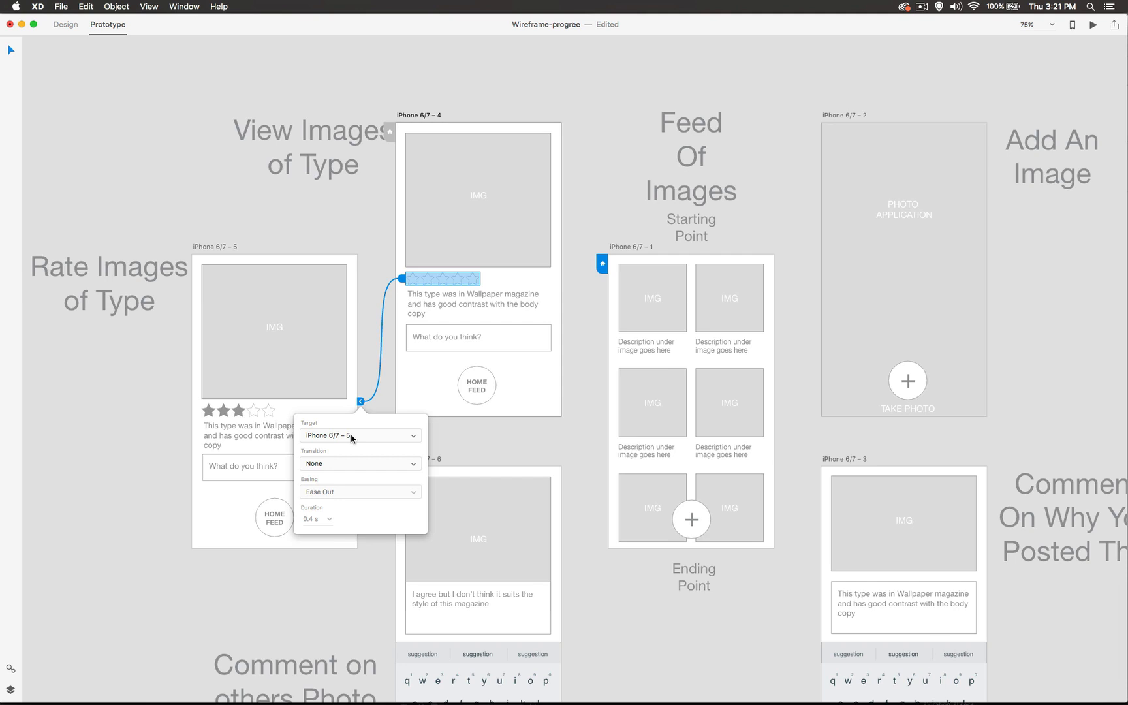
click(424, 396)
Step: Link the "What do you think?" text on both iPhone 6/7 – 4 and iPhone 6/7 – 5 to the iPhone 6/7 – 6 artboard
click(455, 340)
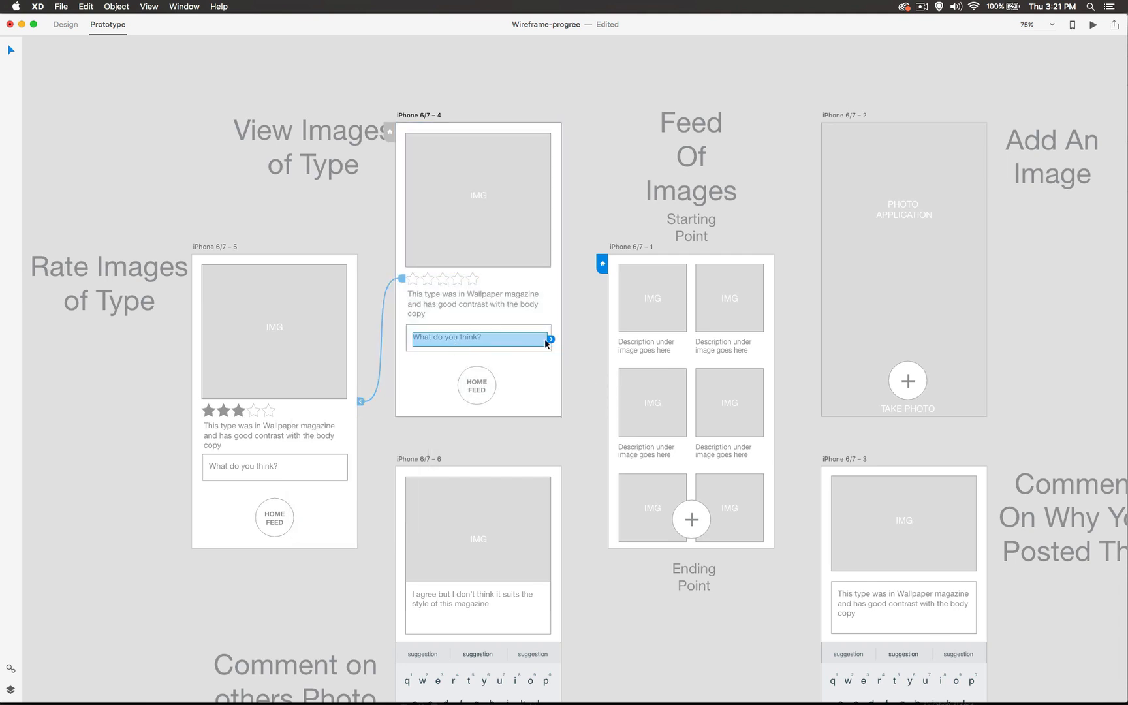
drag(550, 339, 510, 465)
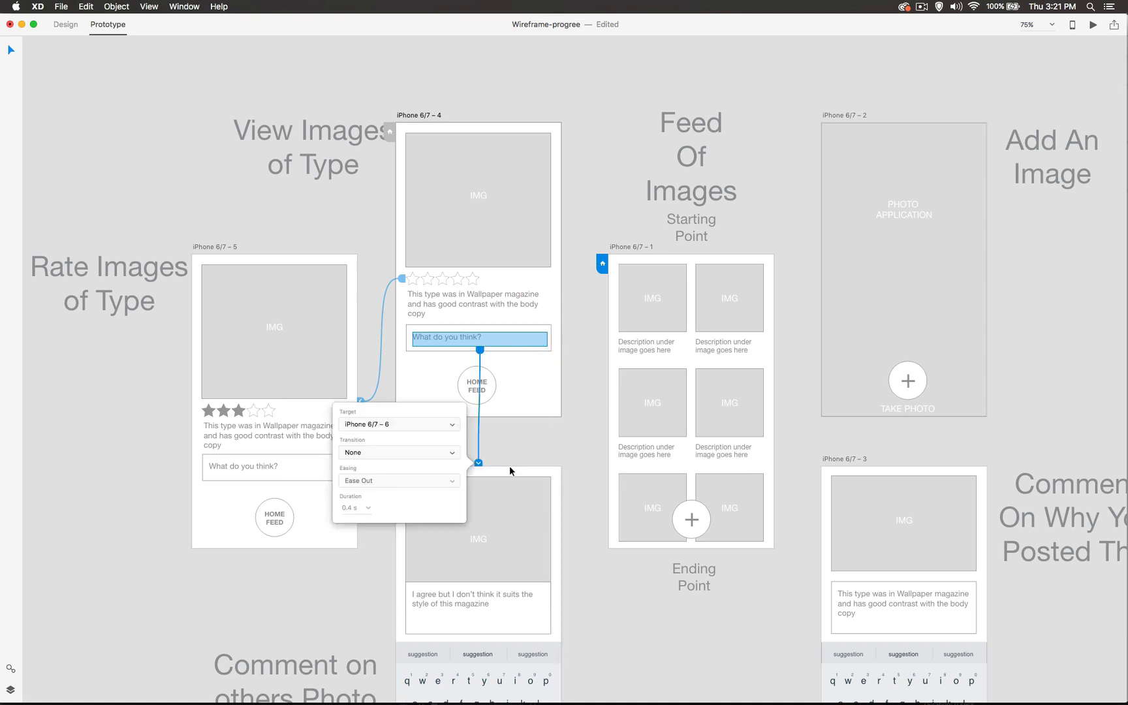
click(281, 464)
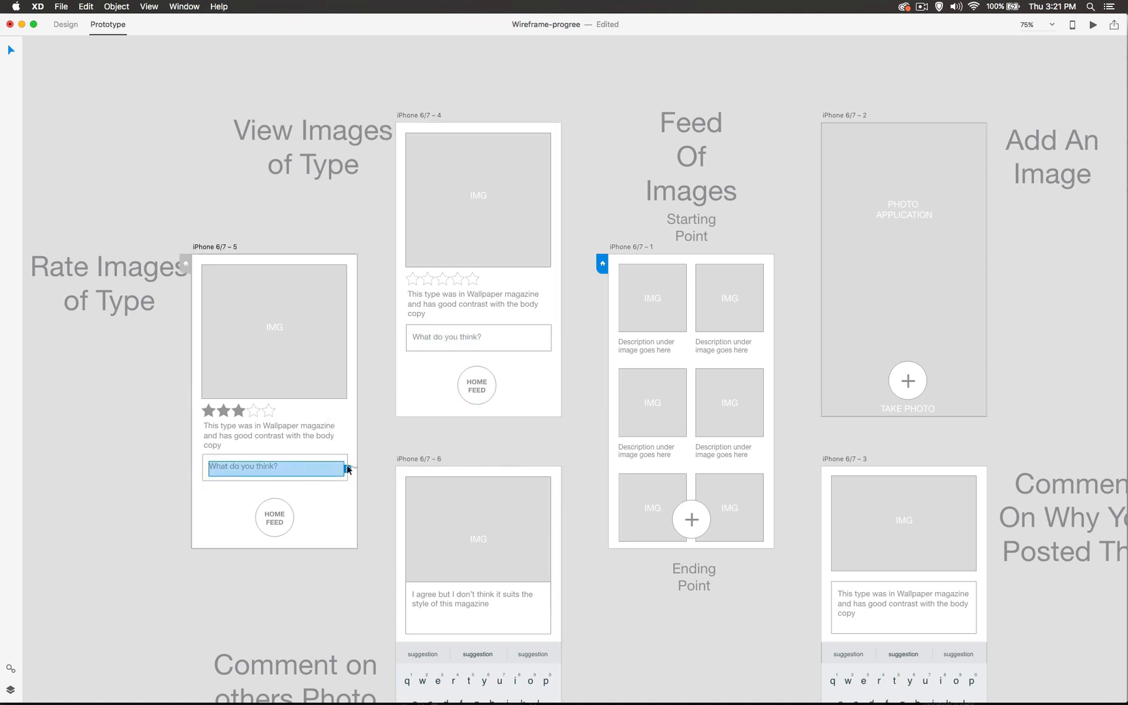
drag(349, 470, 403, 533)
click(634, 616)
Step: Link the keyboard on iPhone 6/7 – 6 to the iPhone 6/7 – 1 feed artboard with a Slide Left transition
scroll(625, 562, down, 5)
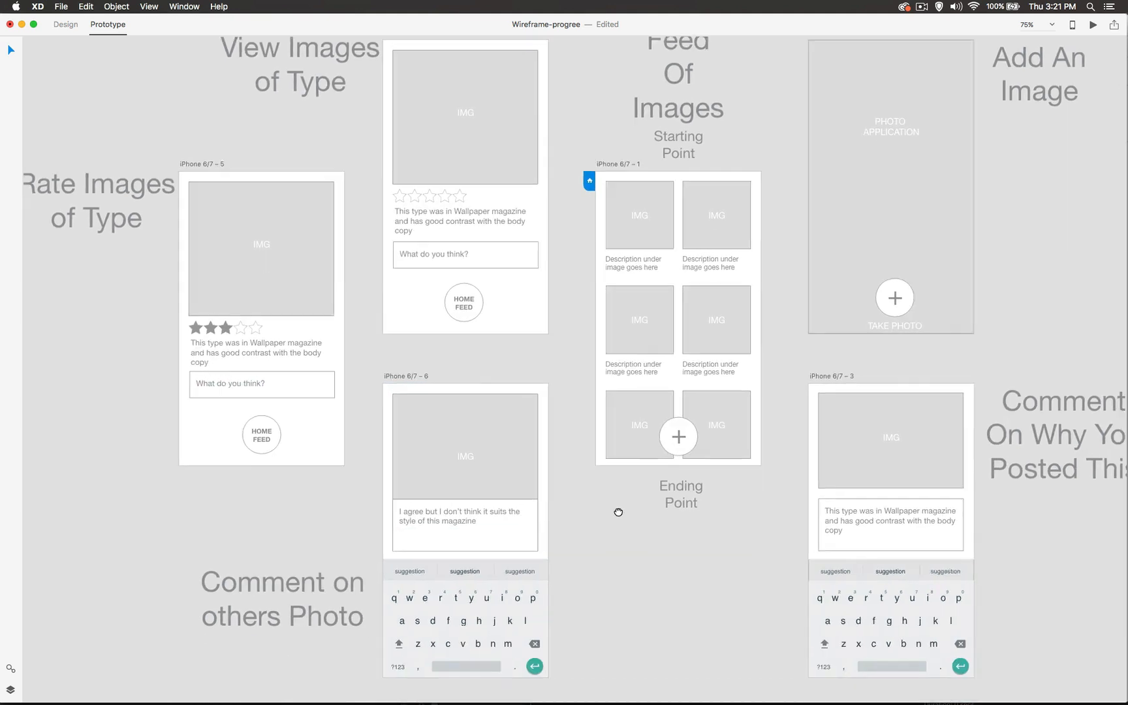
click(484, 524)
drag(542, 513, 588, 337)
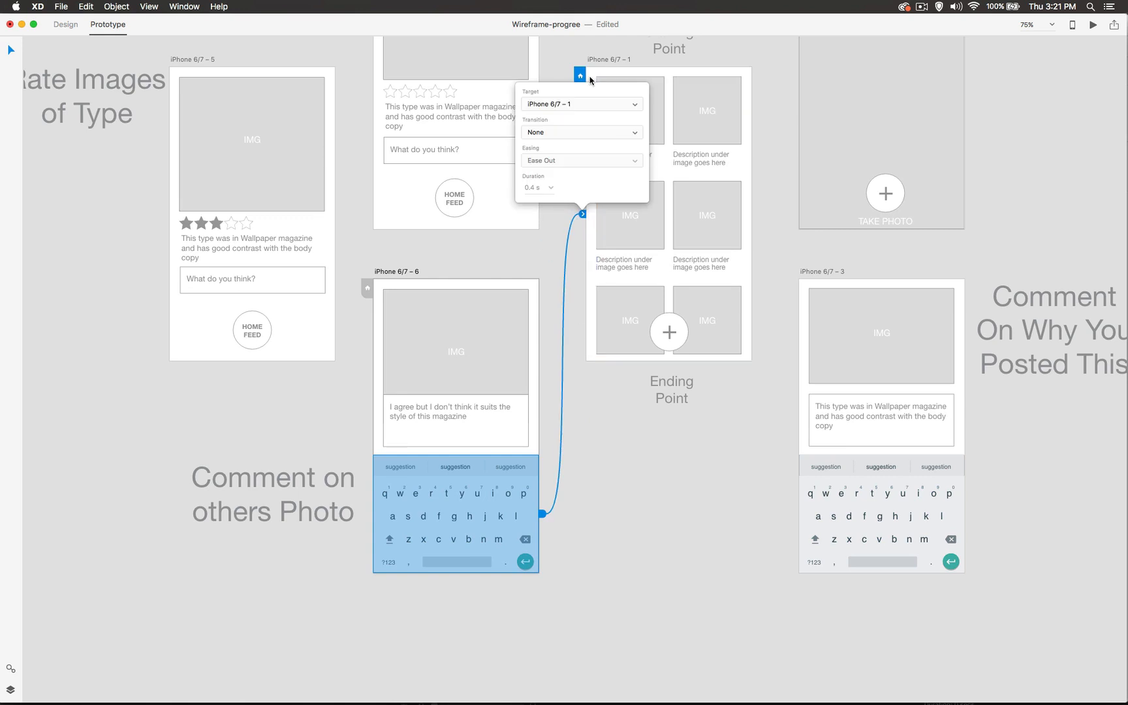
click(546, 133)
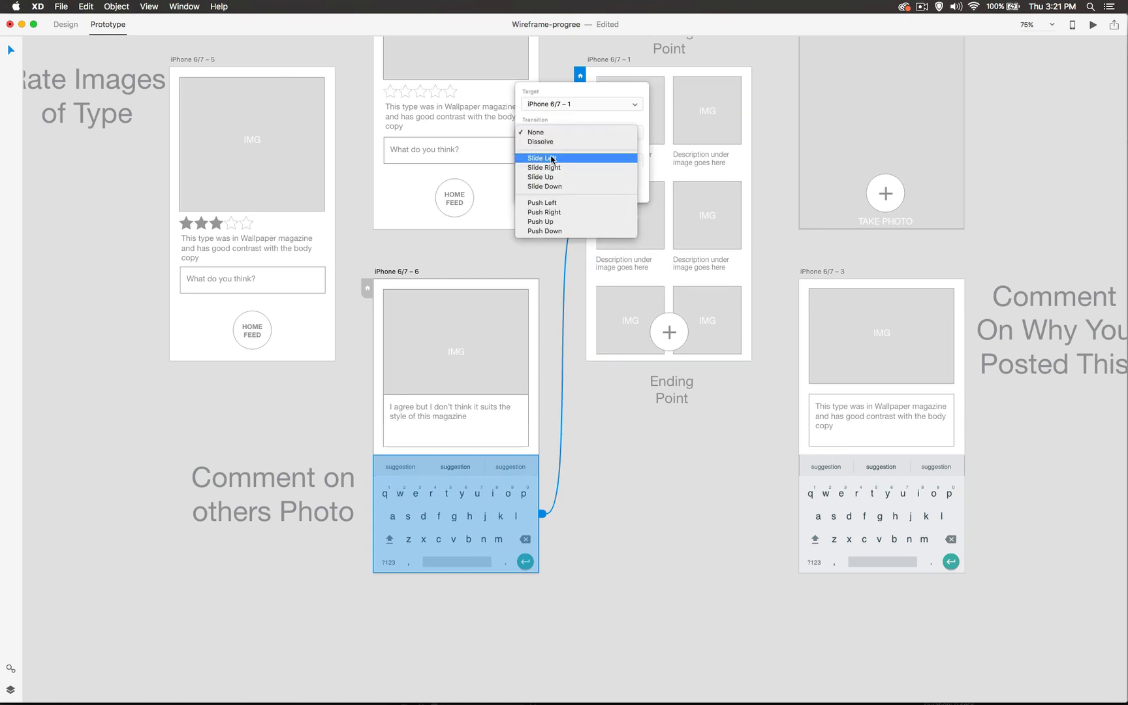
click(551, 158)
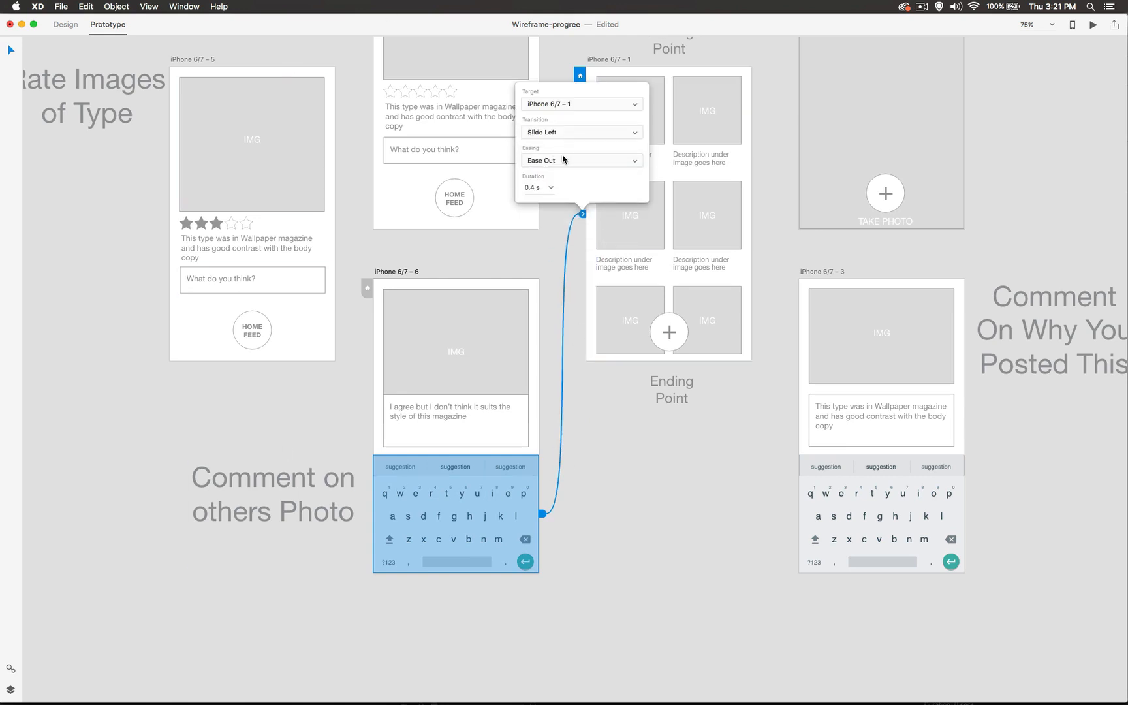
Step: Preview the prototype from the feed artboard, testing the image, star rating, comment field and keyboard return links, and close the preview
click(1092, 25)
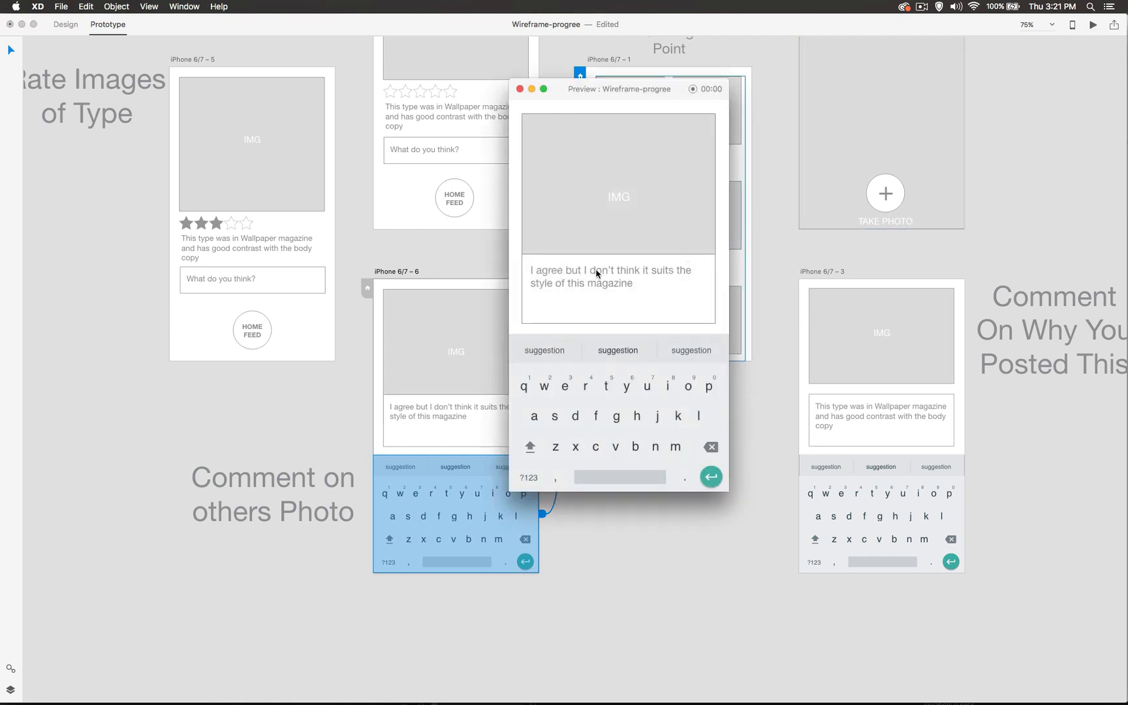
click(520, 89)
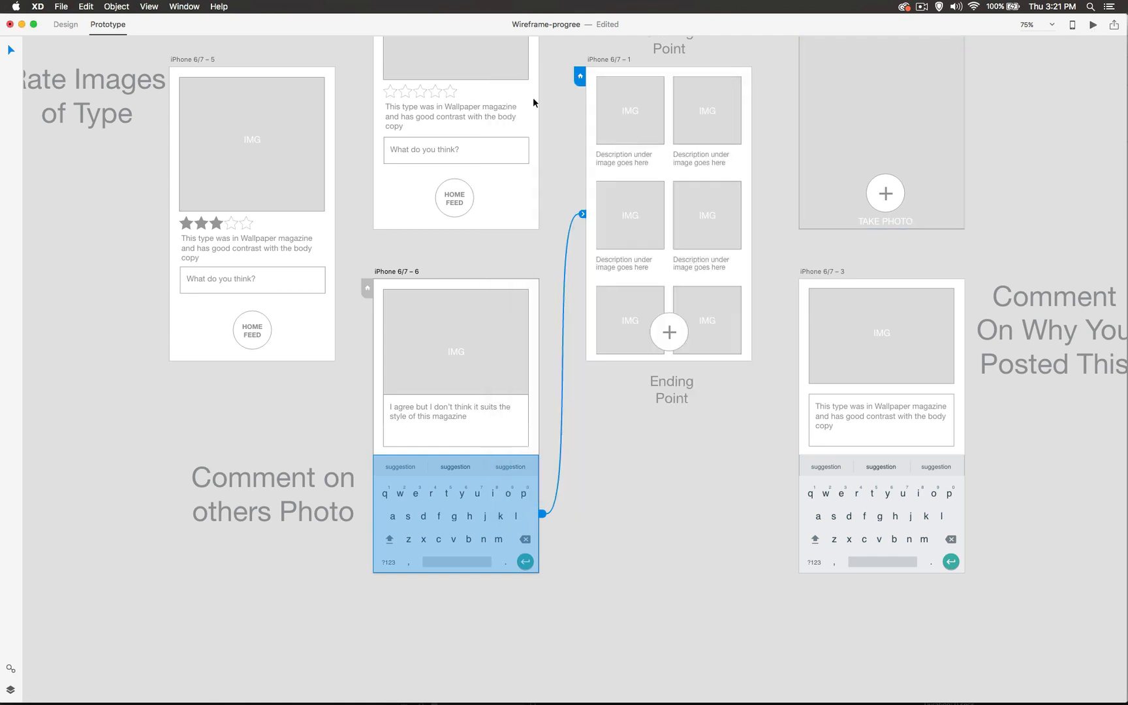
click(632, 135)
click(1093, 24)
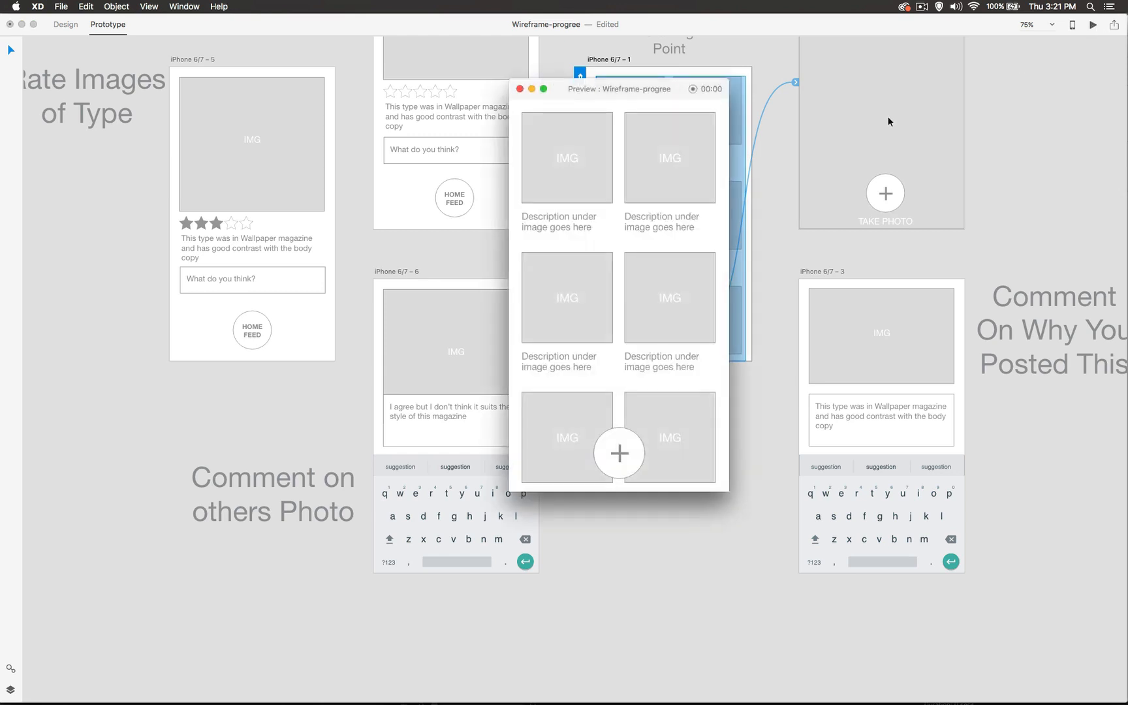
click(548, 142)
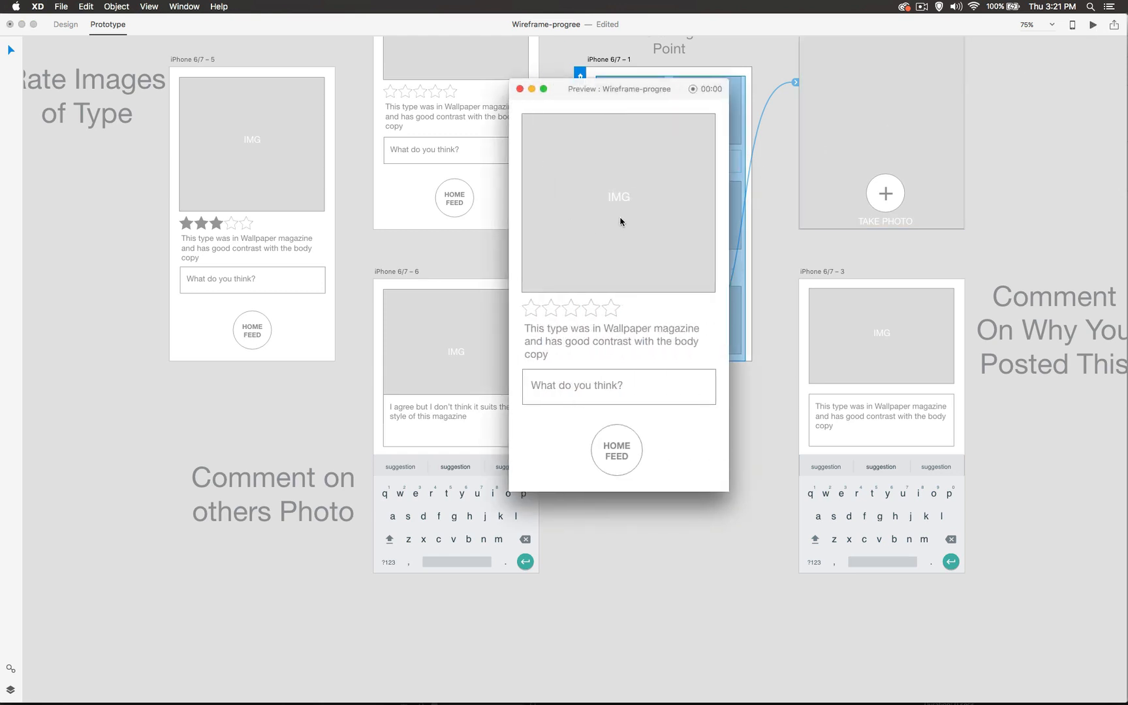
click(569, 309)
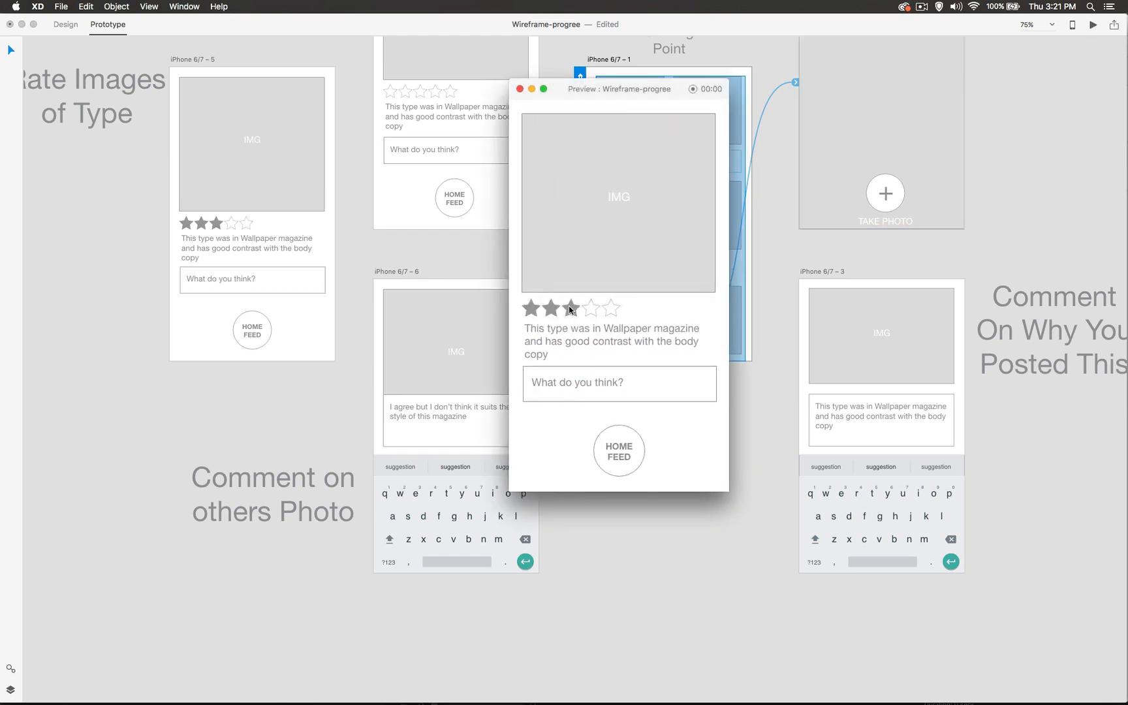
click(611, 387)
click(709, 483)
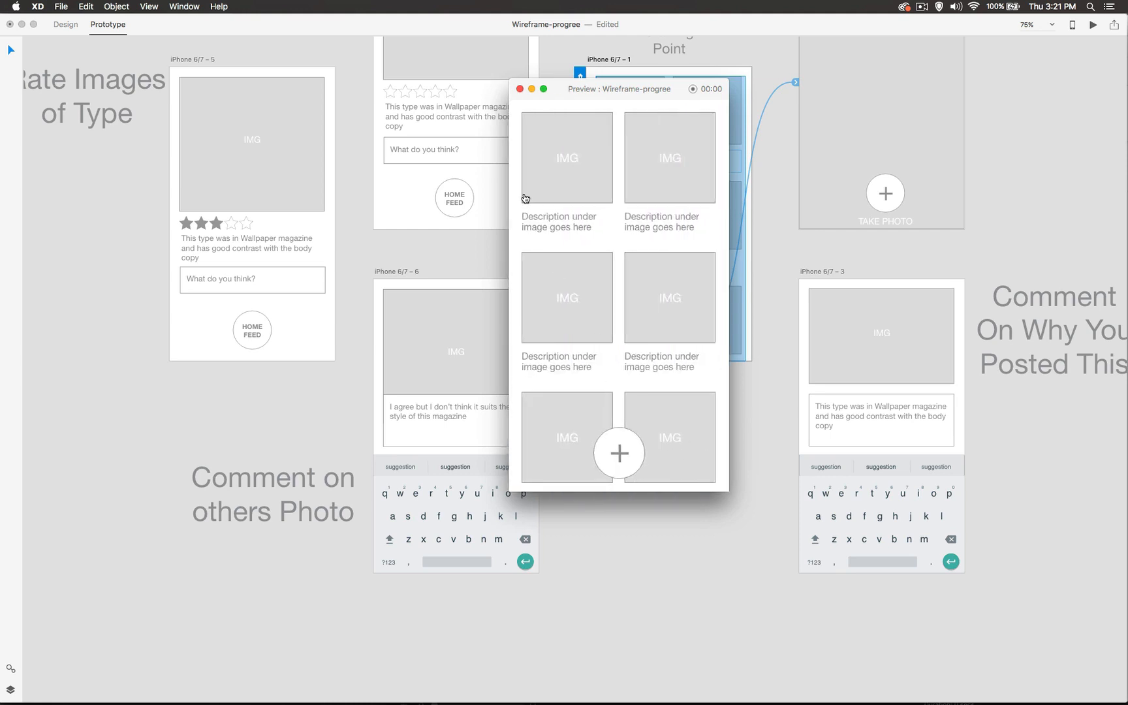
click(521, 89)
click(612, 511)
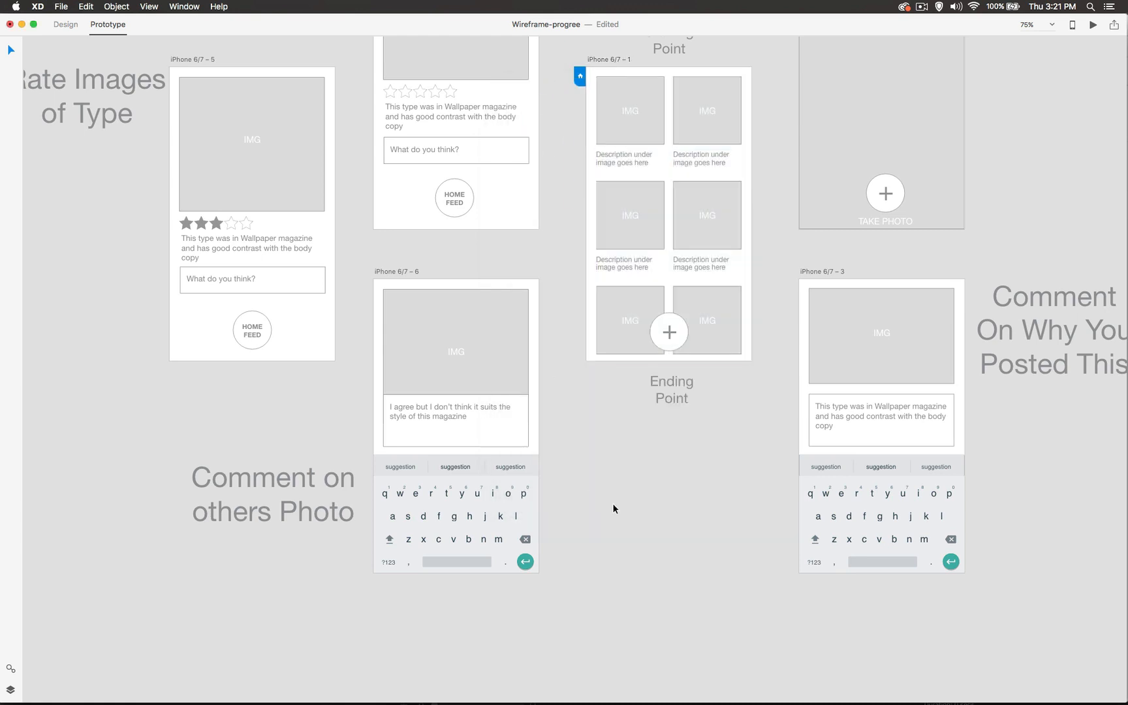
drag(617, 458, 611, 587)
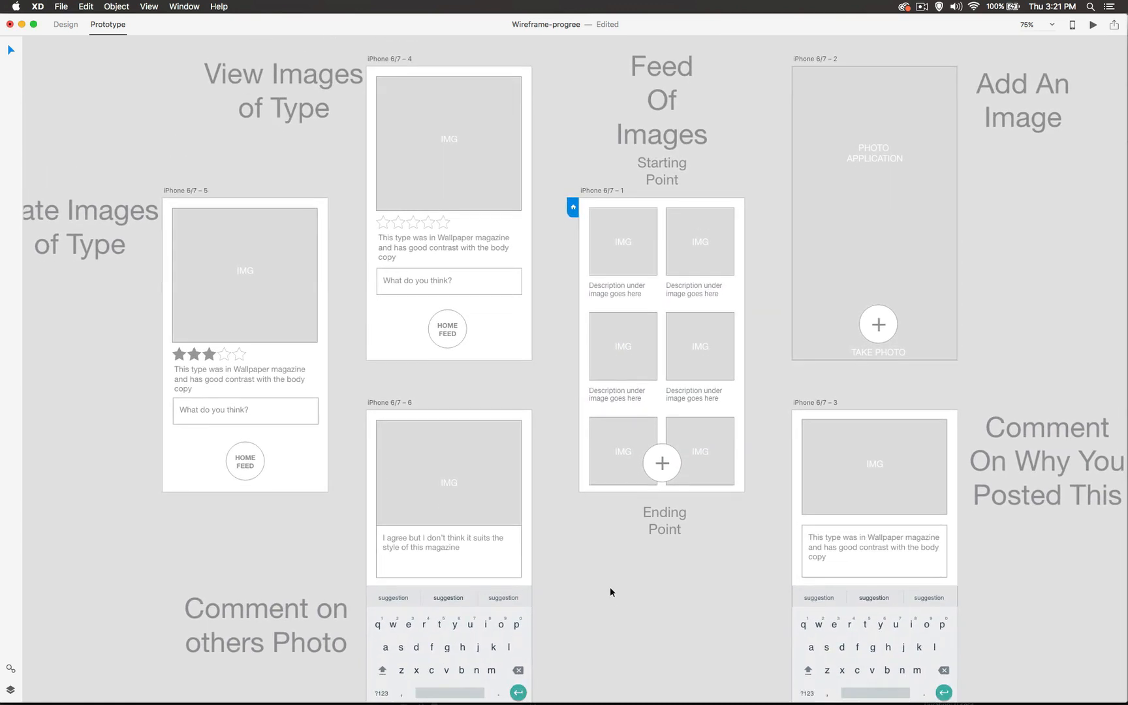